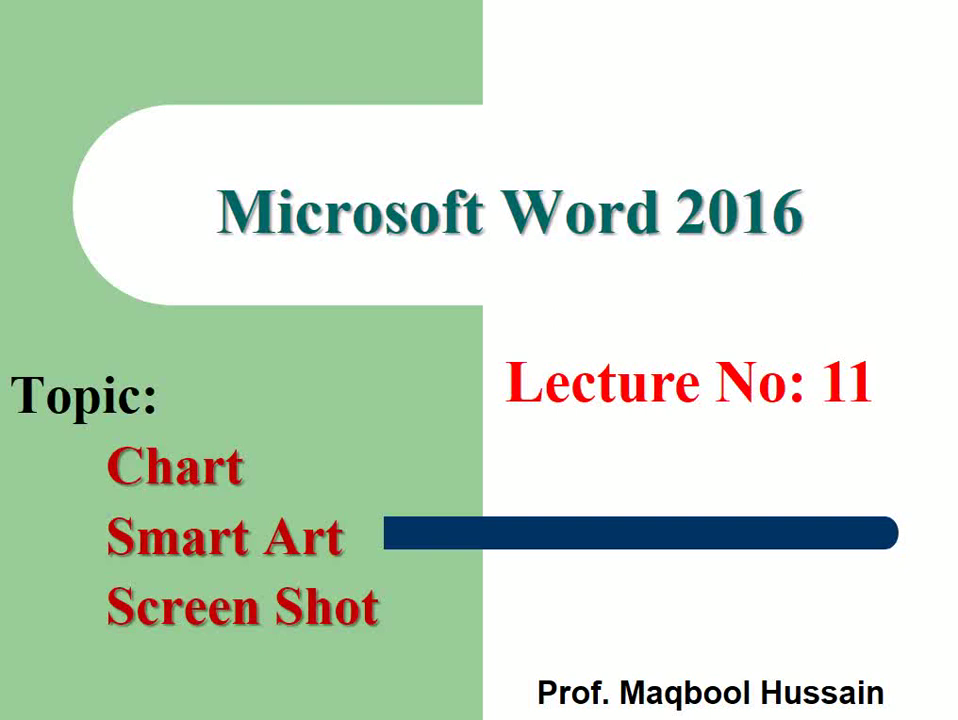
Exit the Photo Viewer slideshow and close the viewer to reveal the blank Word document
key(Escape)
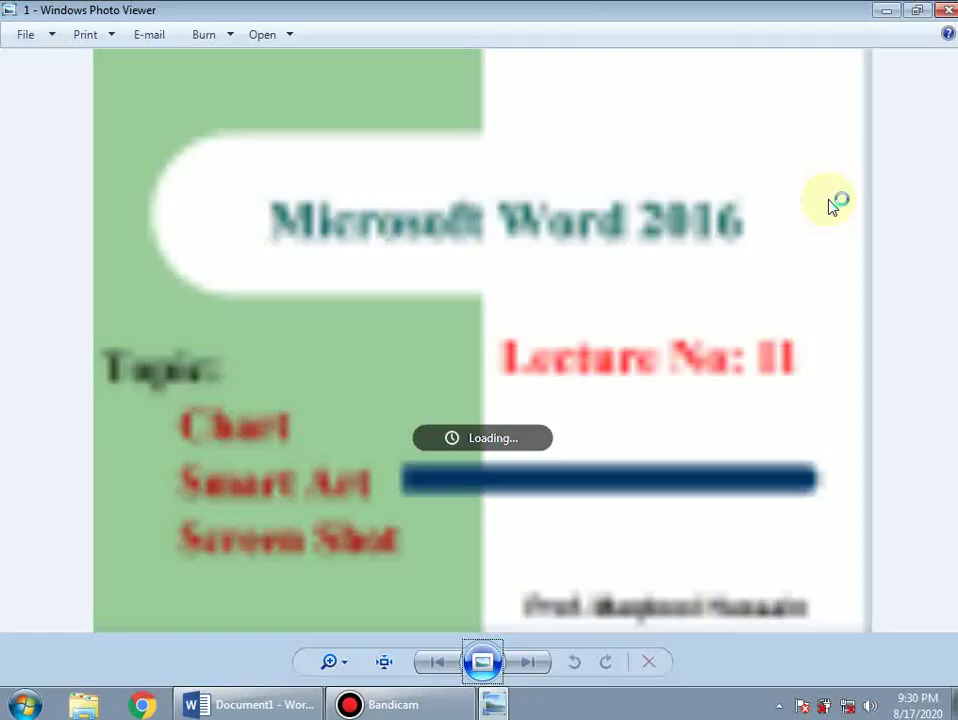
click(946, 10)
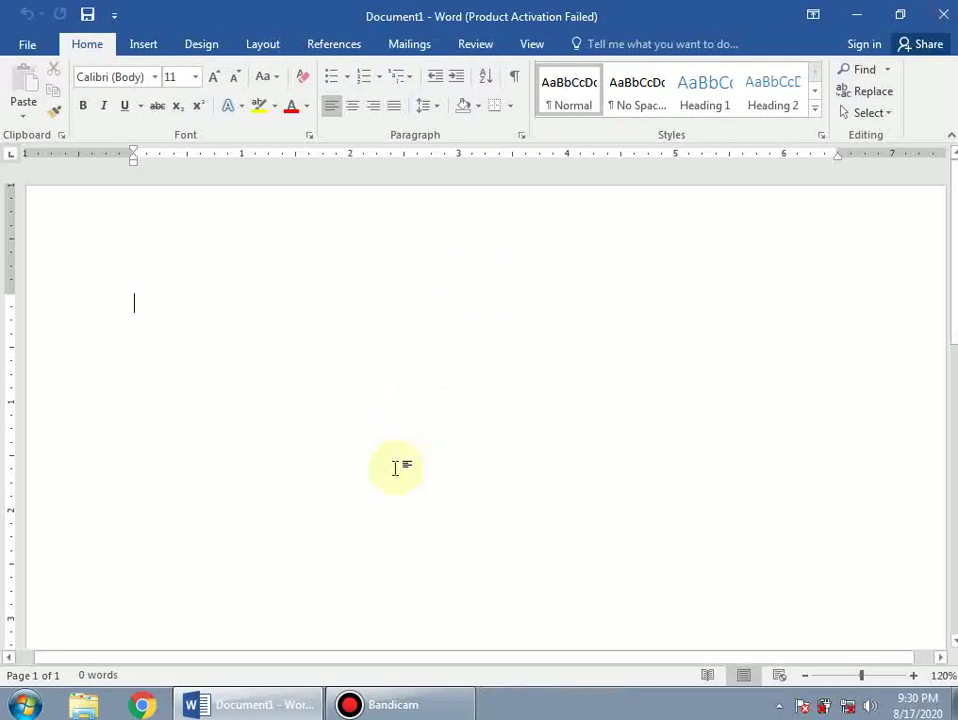
With the Insert tab showing, add empty lines to Document1 and place the insertion point on the page
click(144, 47)
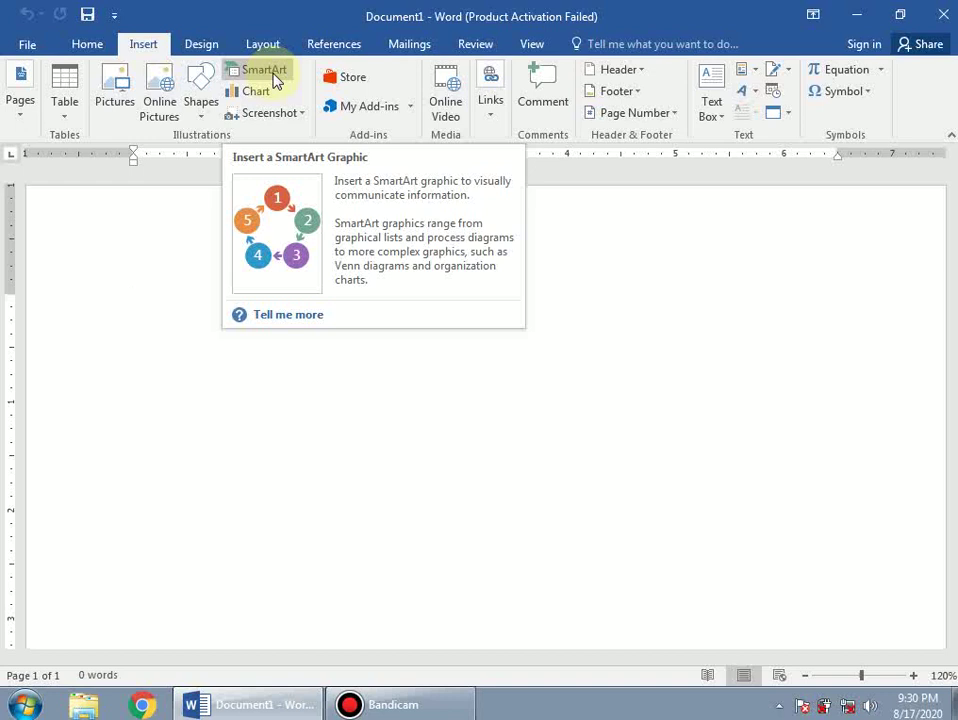
key(Return)
key(Return)
key(Return)
click(148, 344)
Browse the List, Process and Cycle SmartArt categories, then insert the List > Tab List graphic
click(260, 73)
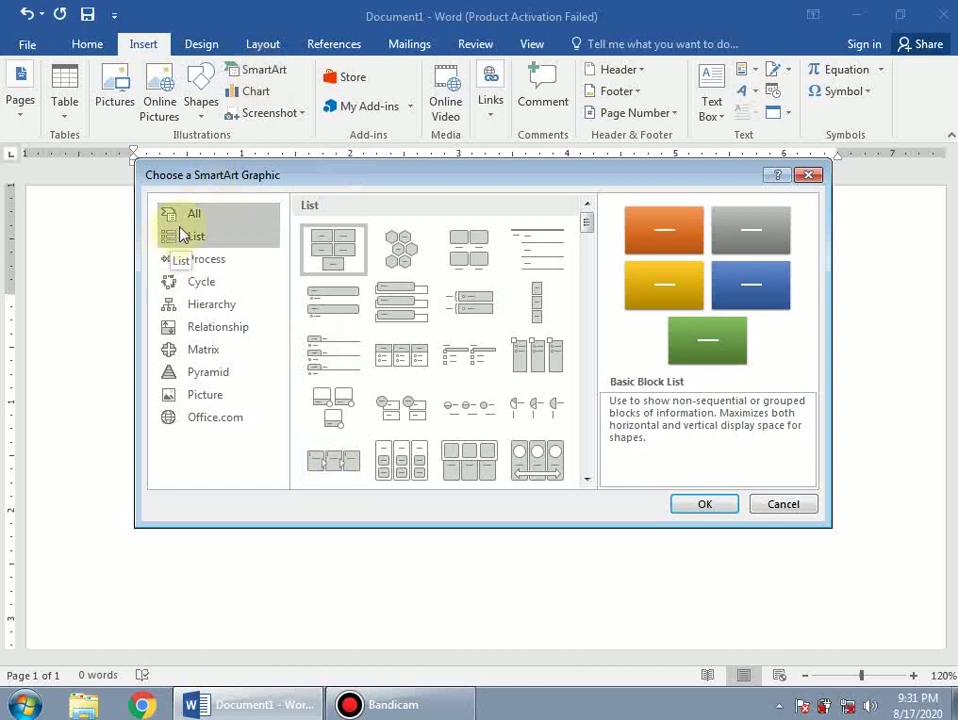
scroll(524, 398, down, 3)
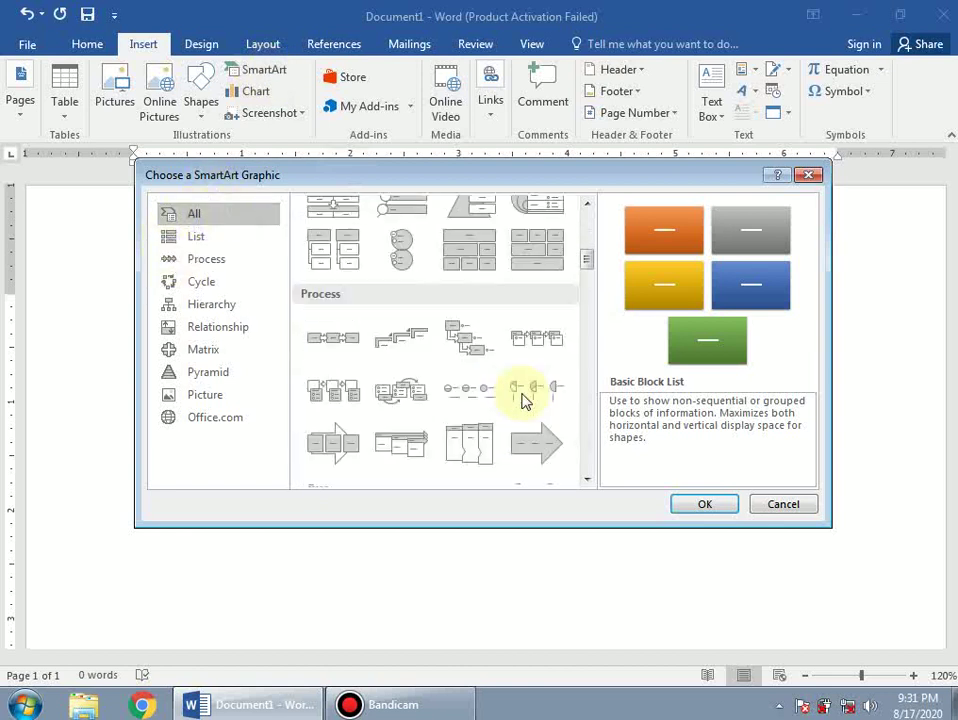
scroll(524, 398, down, 3)
scroll(522, 392, down, 3)
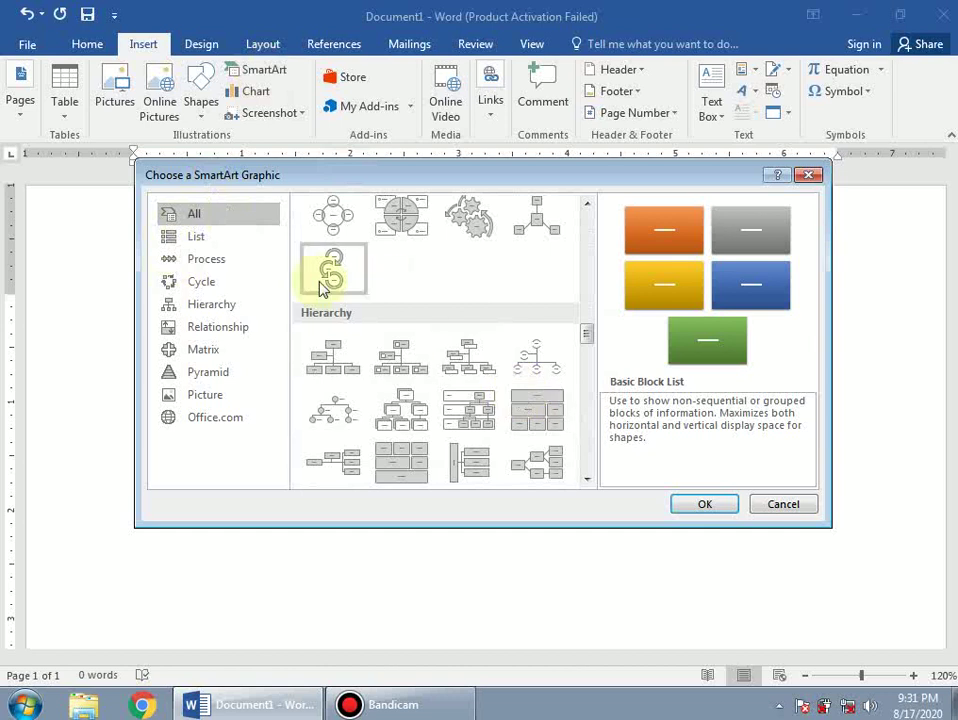
click(198, 240)
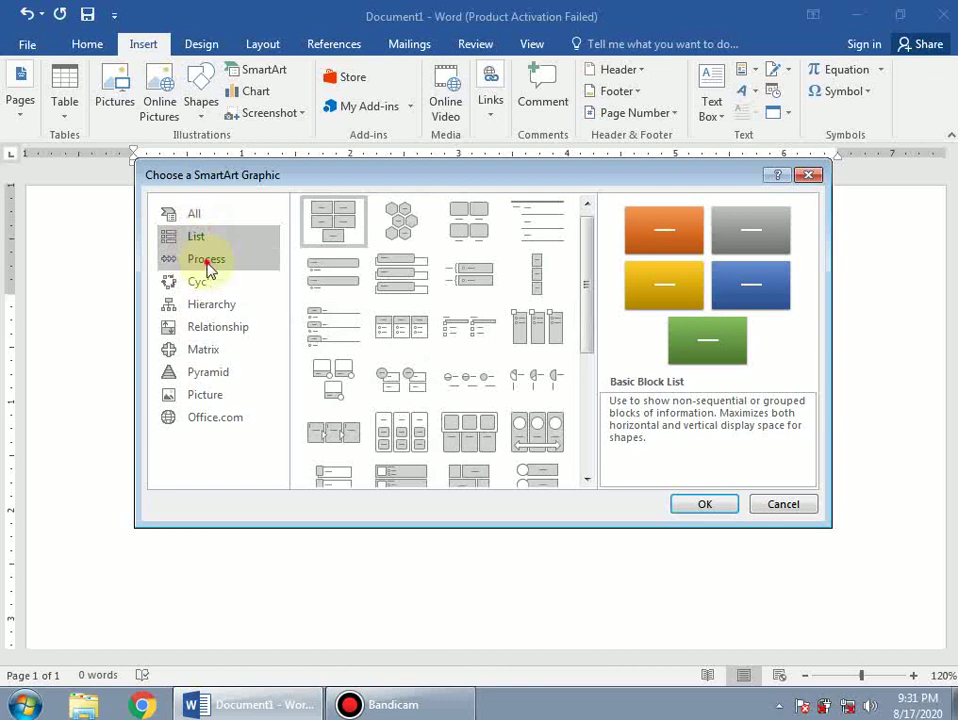
click(208, 264)
click(218, 281)
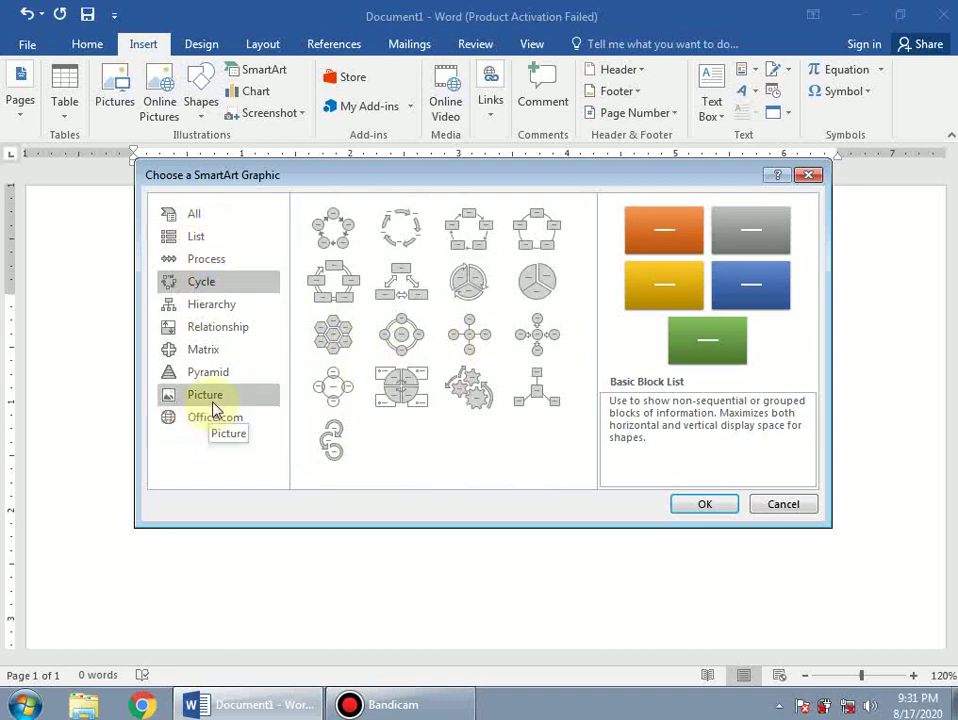
click(203, 240)
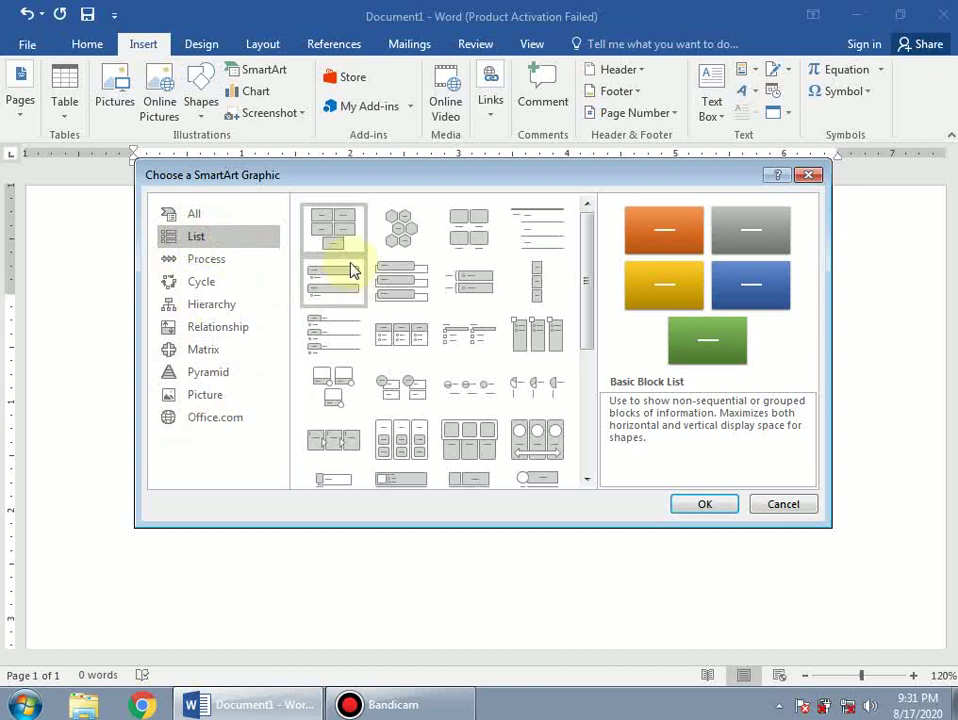
click(333, 346)
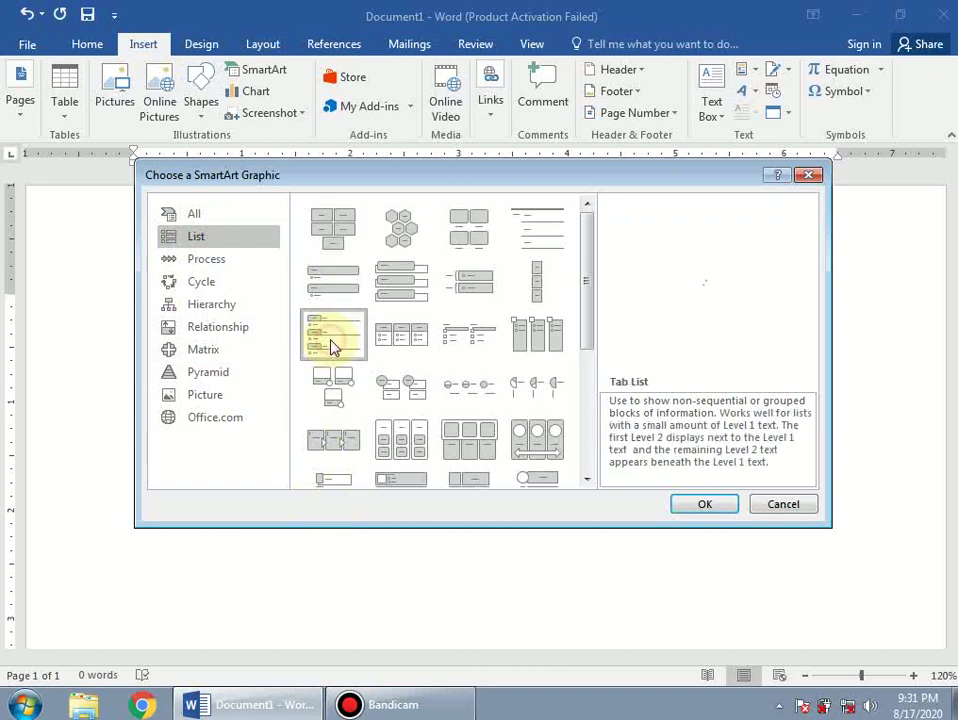
click(698, 506)
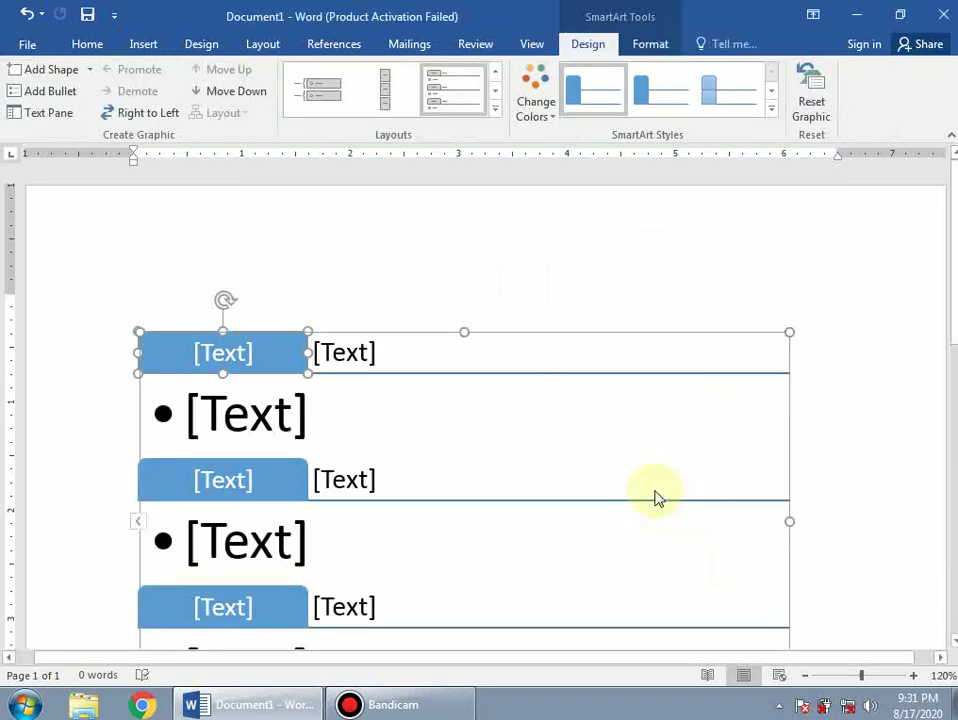
Shrink the Tab List graphic by its corner and apply a SmartArt style with light blue header bars
scroll(655, 497, down, 3)
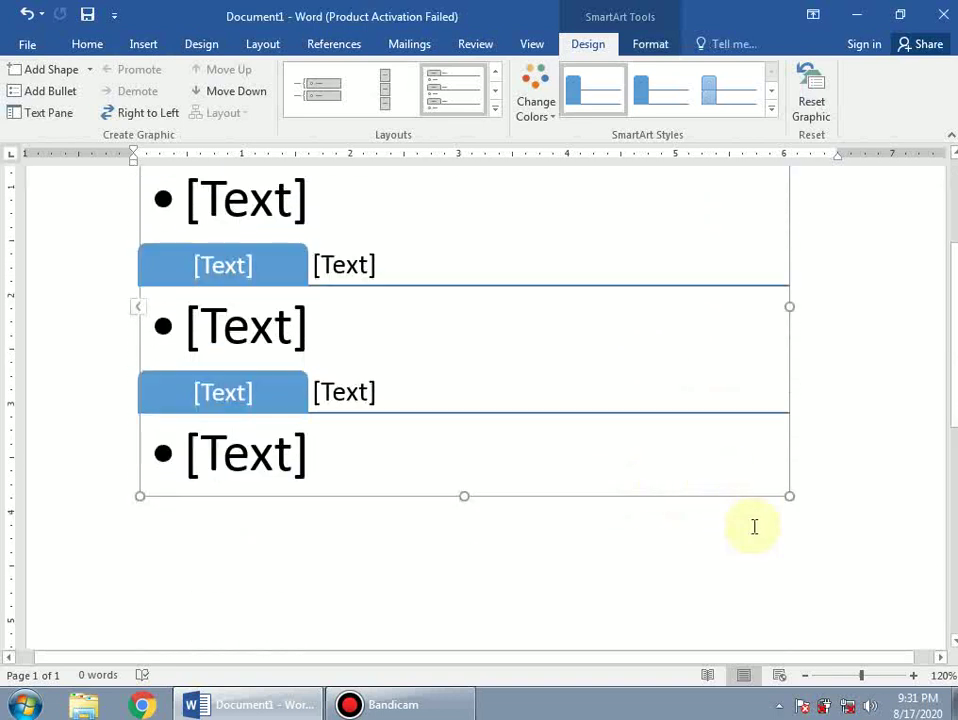
mouse_move(789, 496)
mouse_down()
mouse_move(753, 337)
mouse_move(752, 261)
mouse_up()
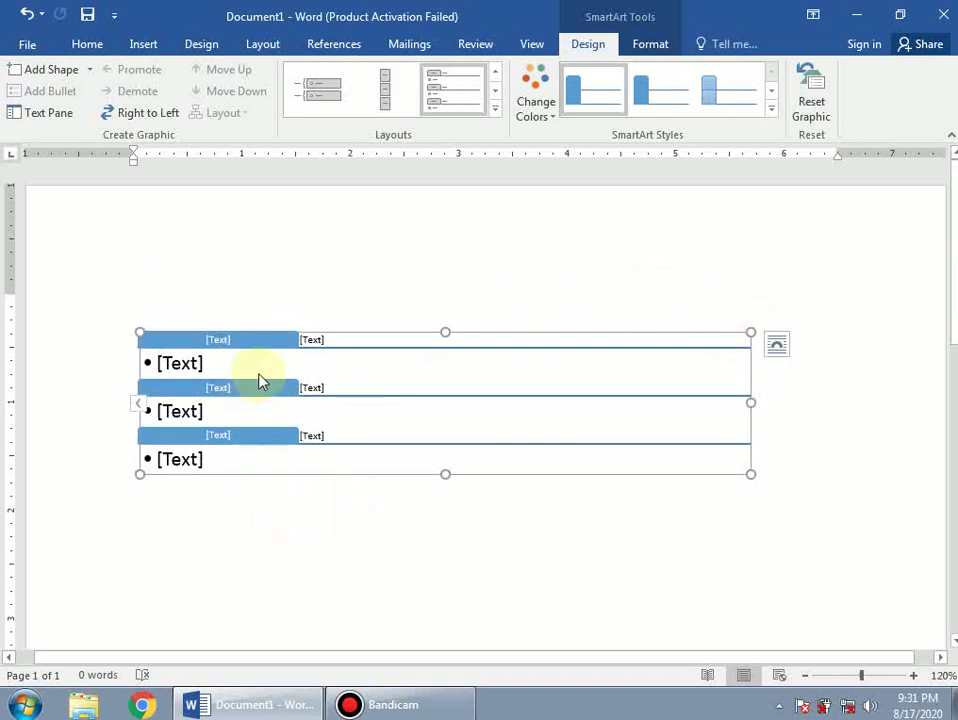
click(577, 92)
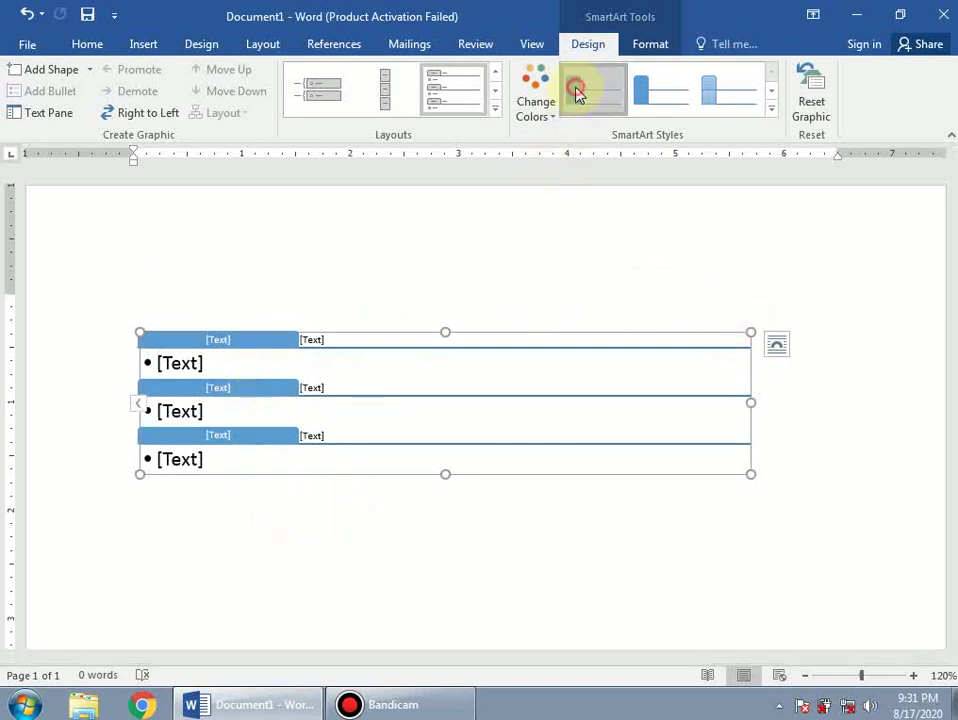
click(659, 94)
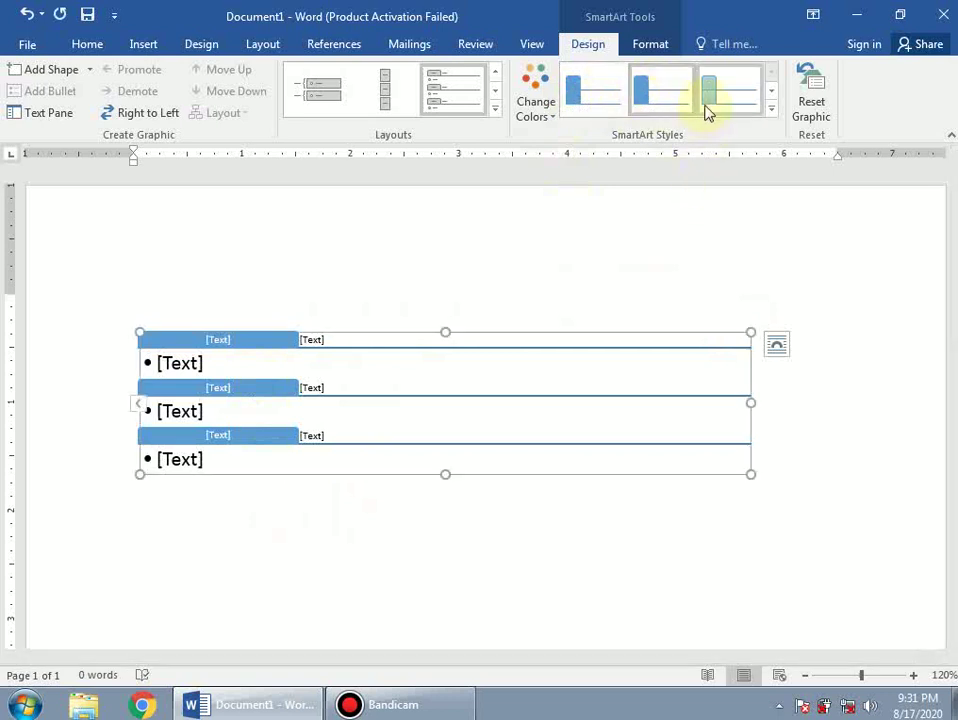
click(705, 100)
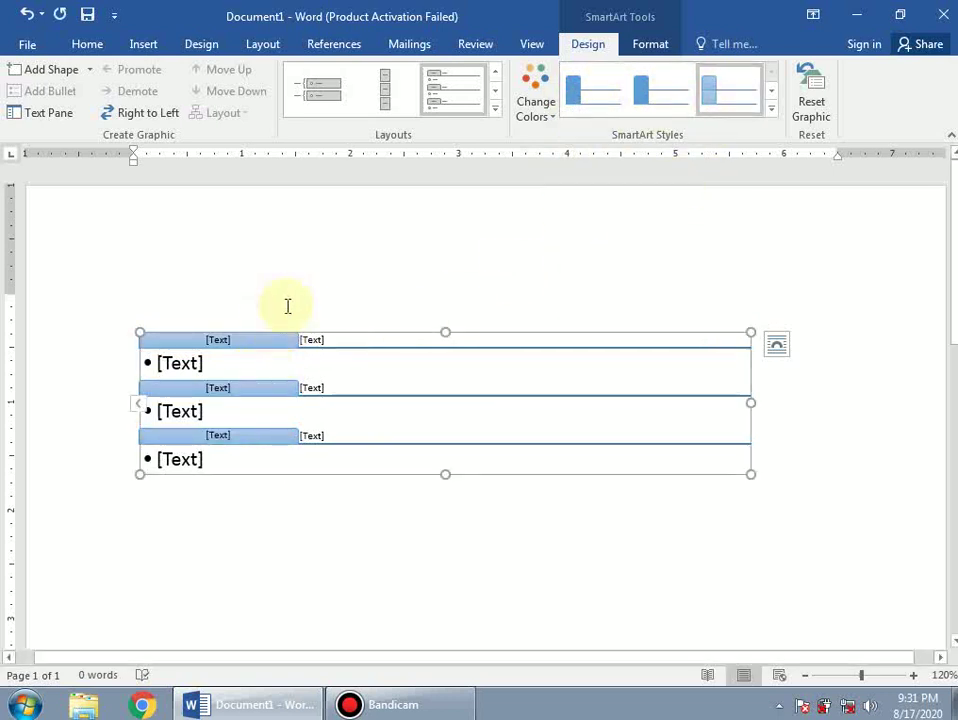
Type a person's name into the first bullet of the diagram as a test
click(287, 306)
scroll(190, 380, up, 3)
scroll(220, 440, up, 4)
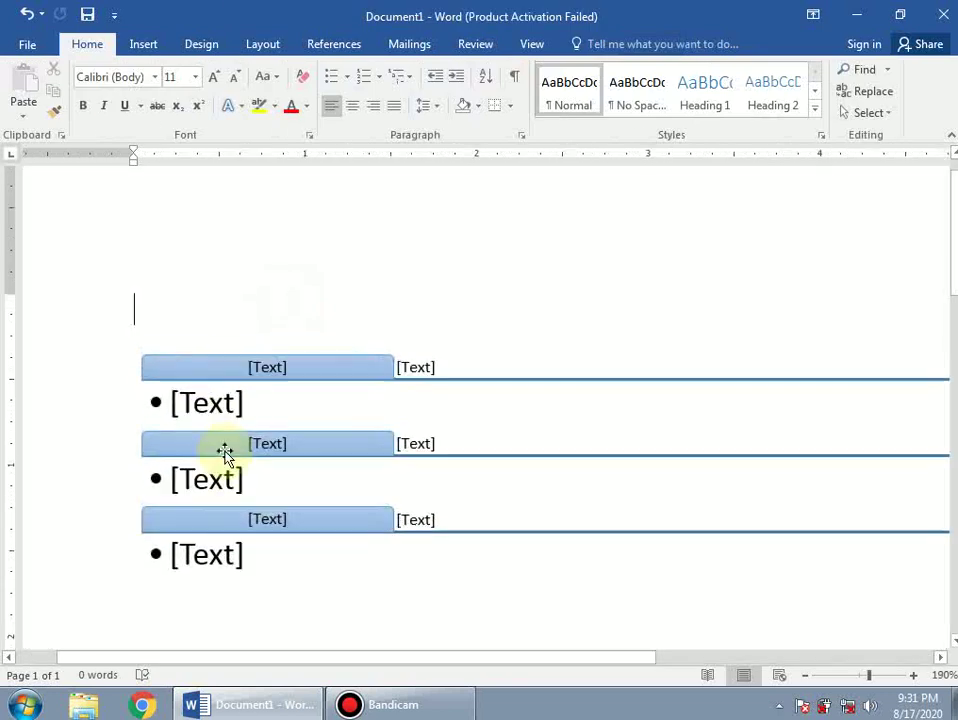
click(229, 410)
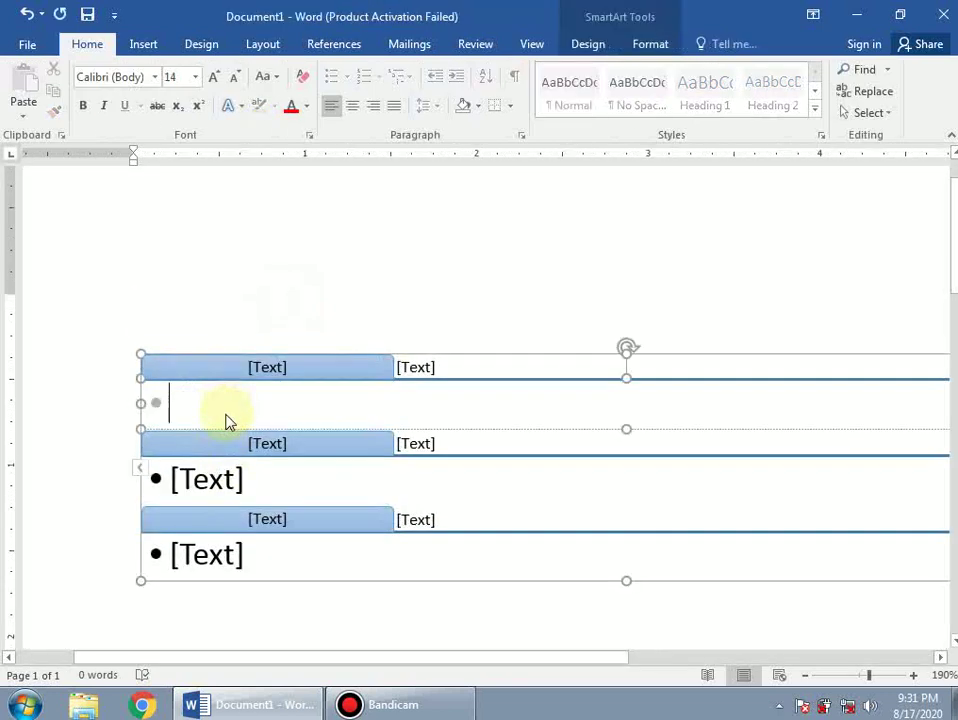
text(Maqbool)
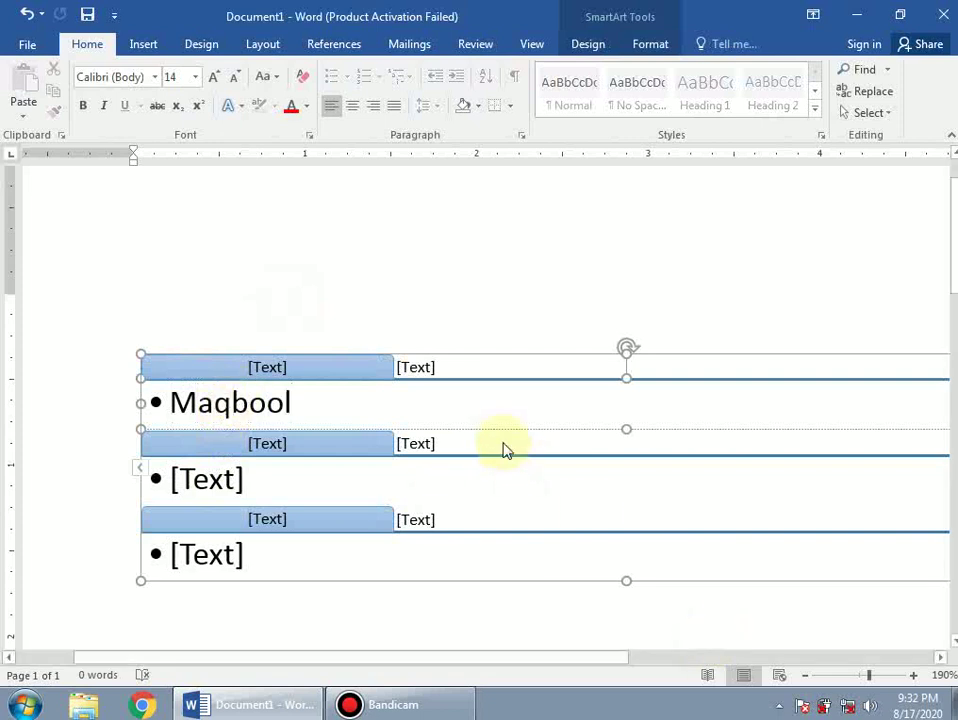
click(546, 288)
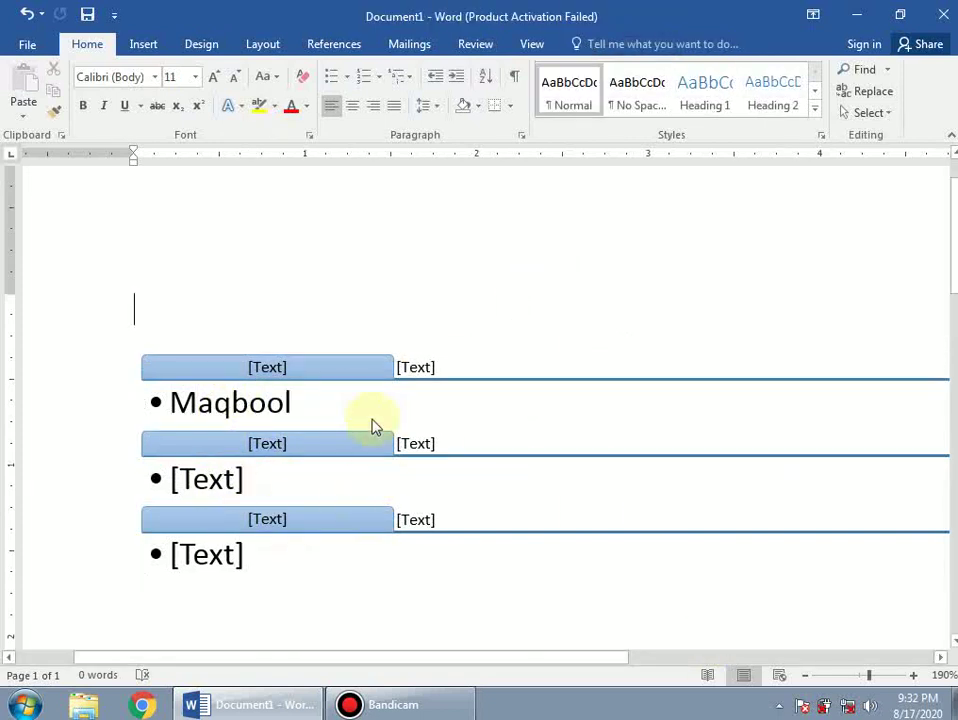
Undo the typed text and the SmartArt insertion with Ctrl+Z, leaving the page blank
ctrl+scroll(356, 410, down, 4)
ctrl+scroll(356, 410, down, 2)
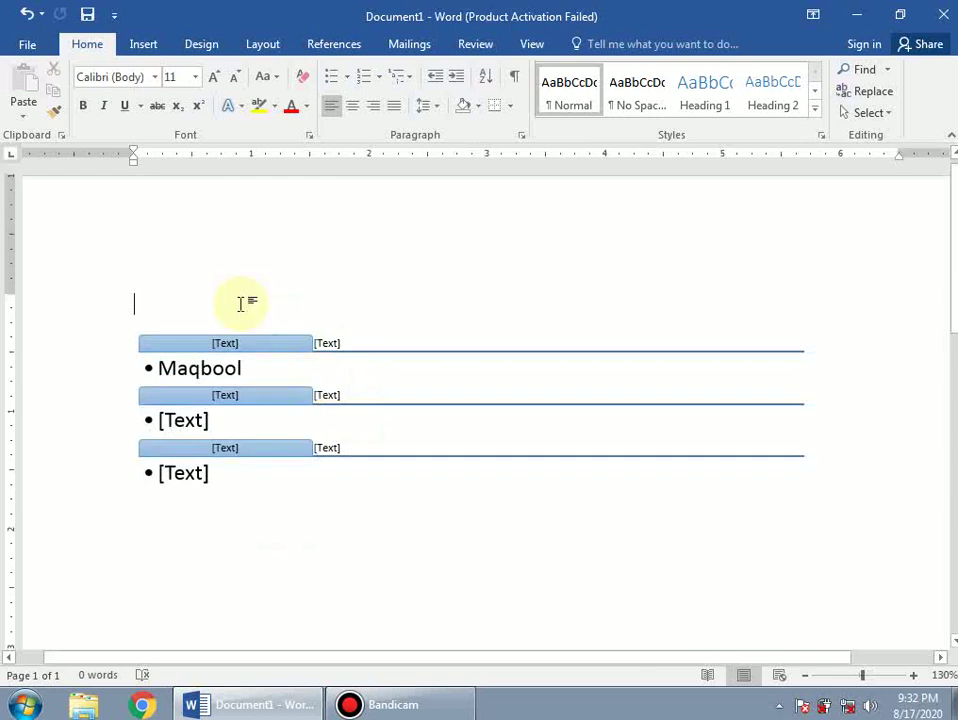
key(ctrl+z)
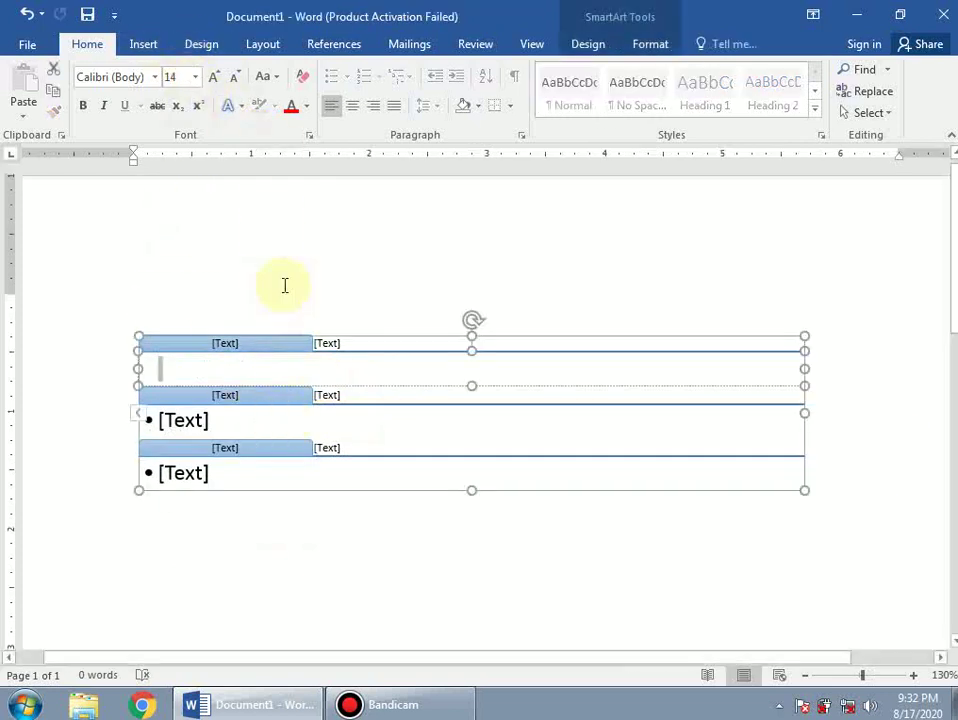
click(293, 252)
key(ctrl+z)
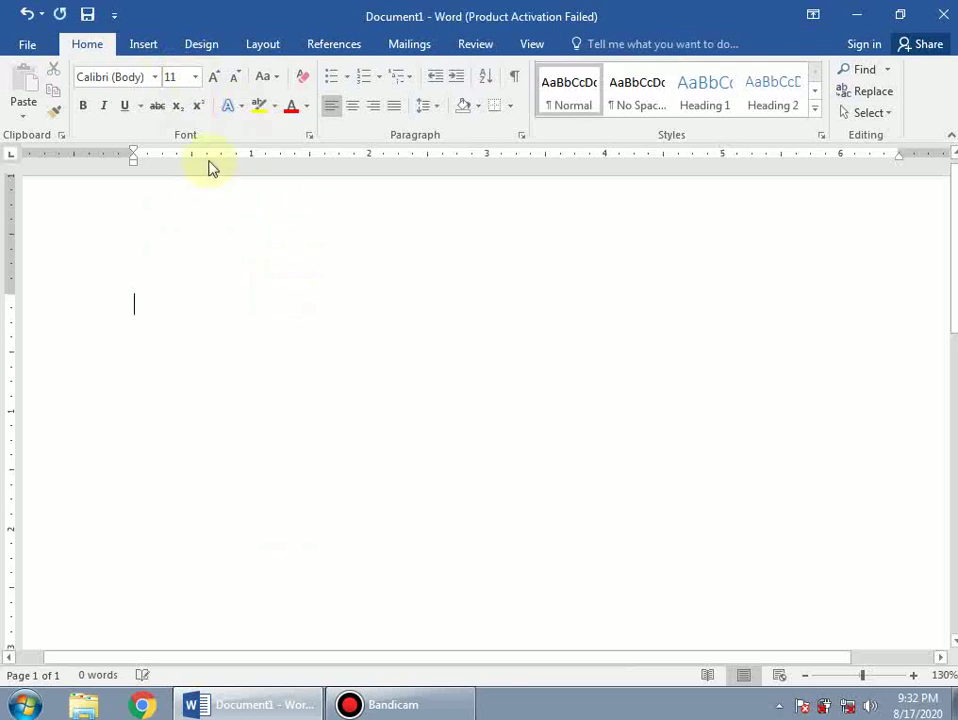
Insert a Cycle > Cycle Matrix SmartArt graphic
click(143, 44)
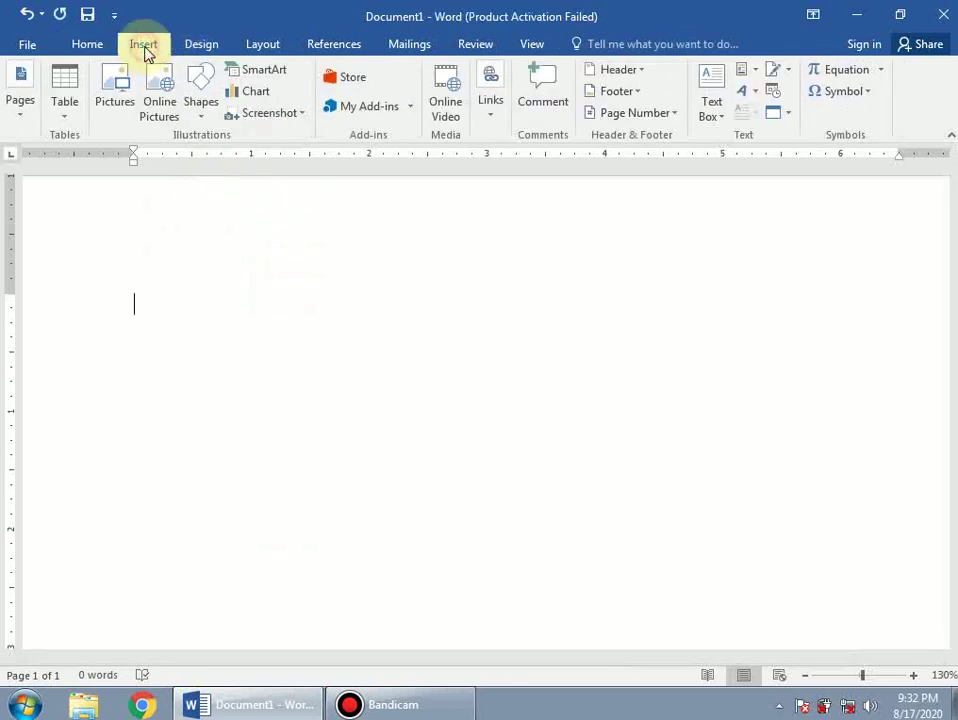
click(278, 75)
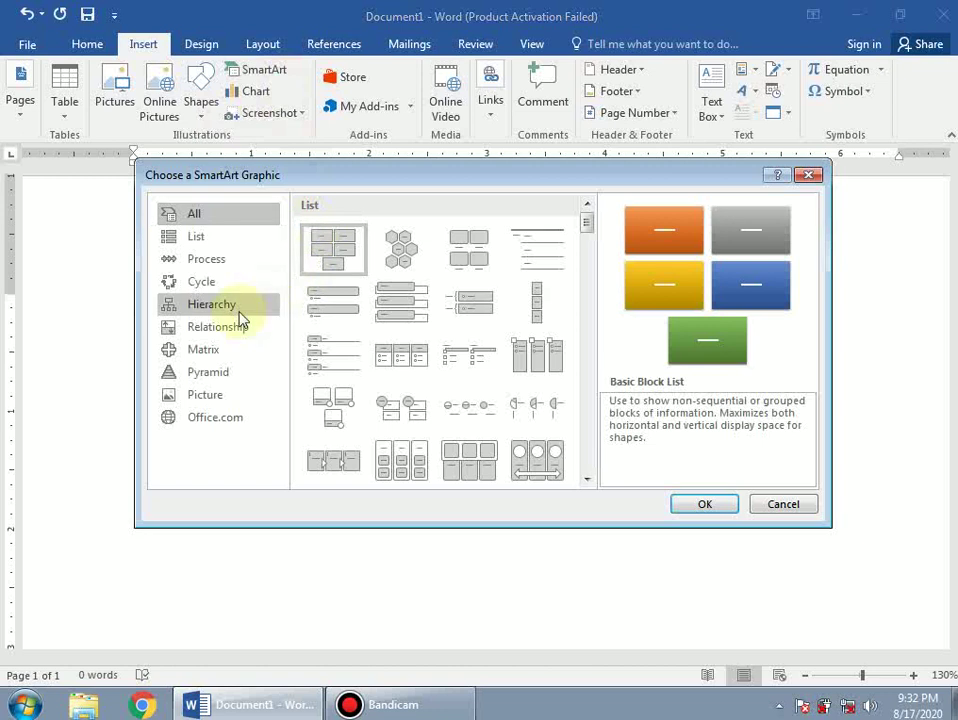
click(203, 283)
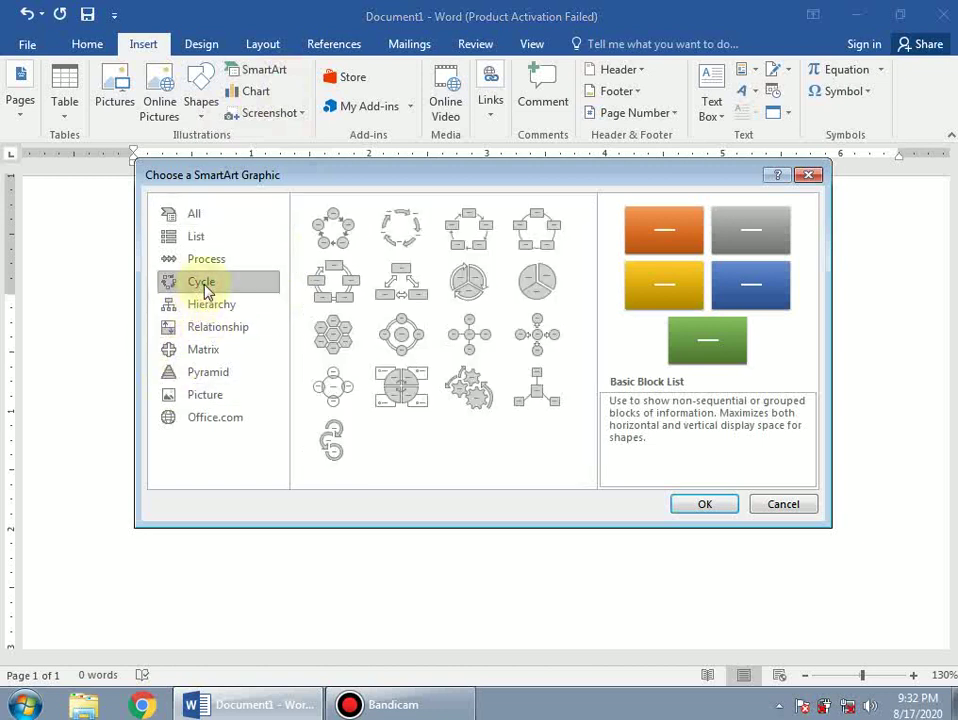
click(398, 398)
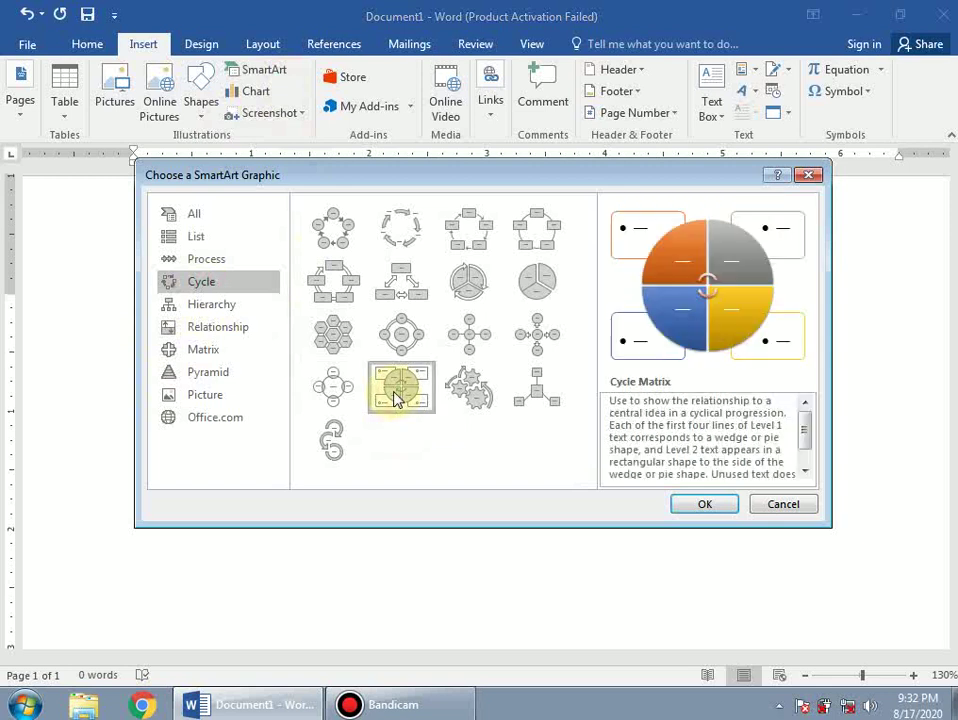
click(697, 506)
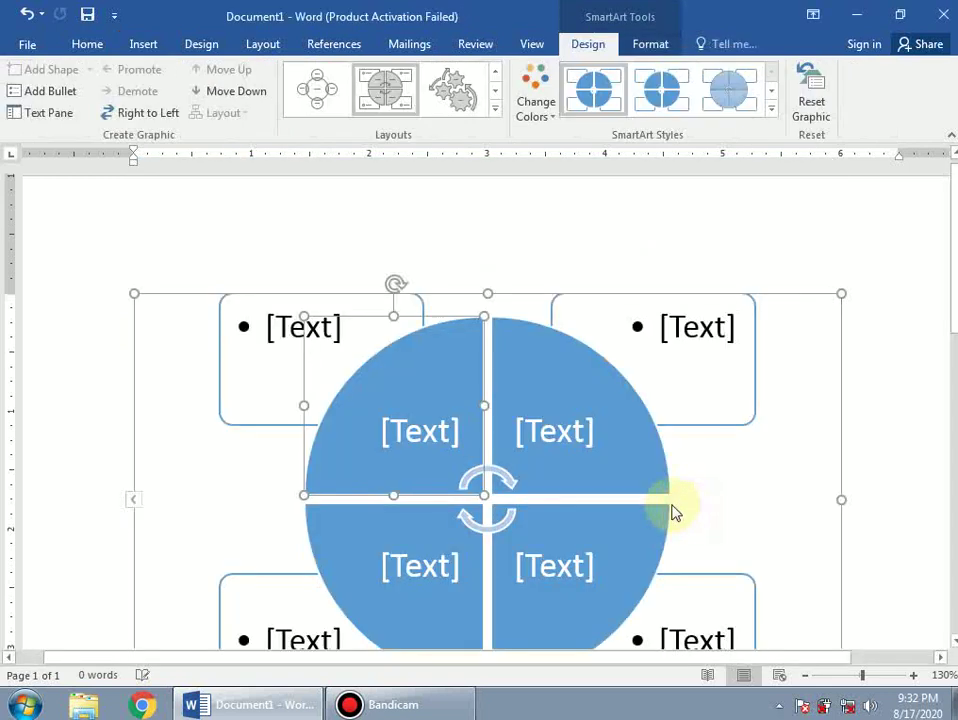
Switch the layout through gear and Basic Radial to the radial layout with arrows
scroll(541, 455, down, 3)
scroll(541, 463, down, 1)
ctrl+scroll(490, 430, down, 1)
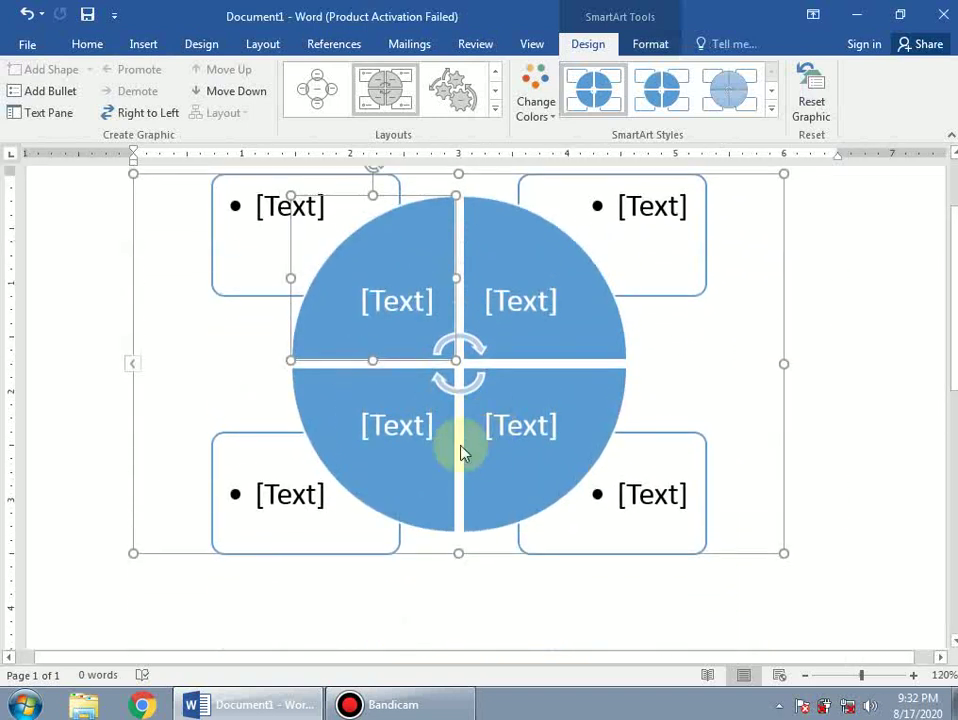
scroll(500, 330, up, 1)
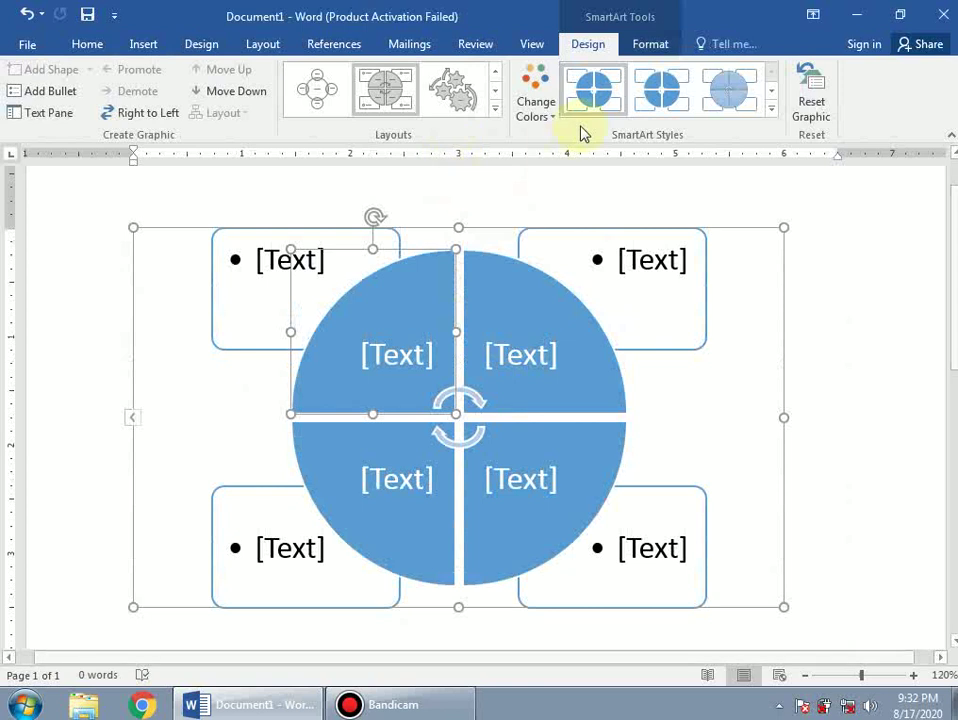
click(463, 96)
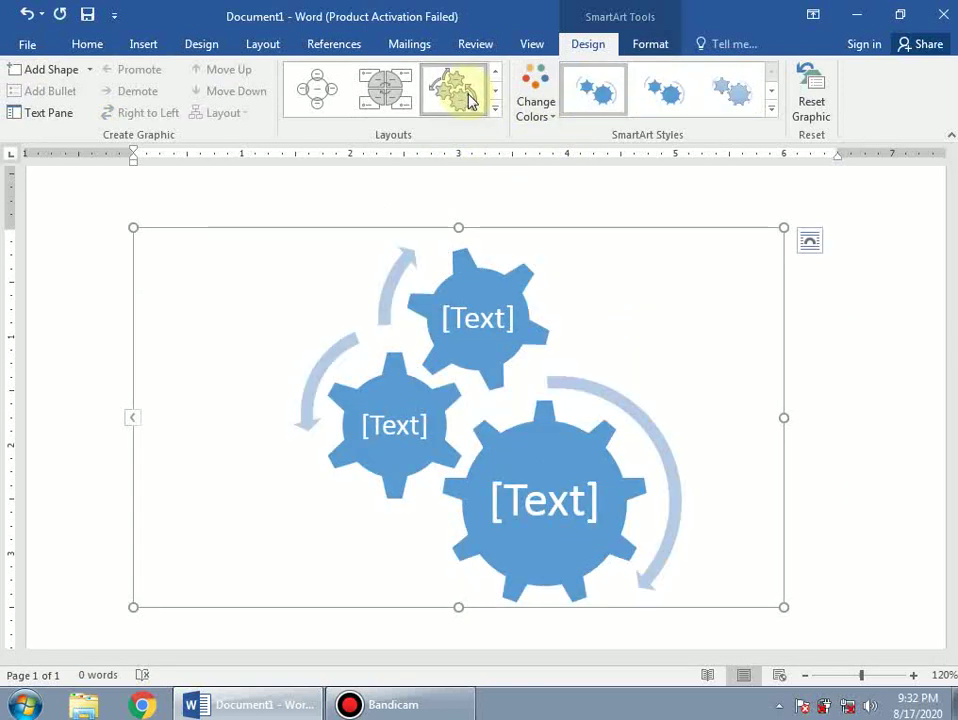
click(495, 108)
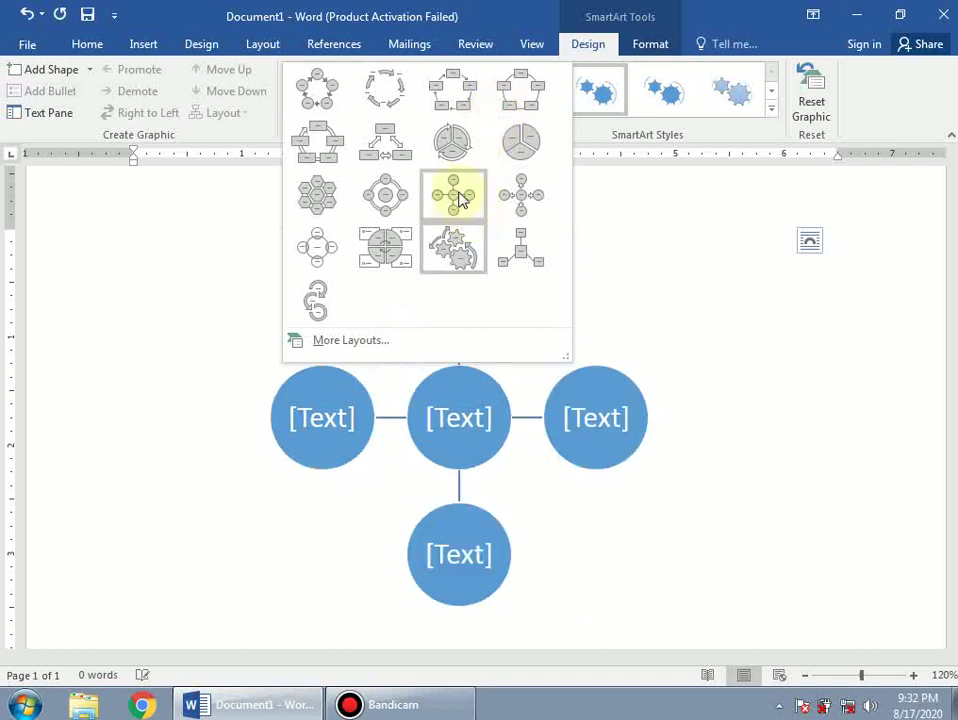
click(460, 200)
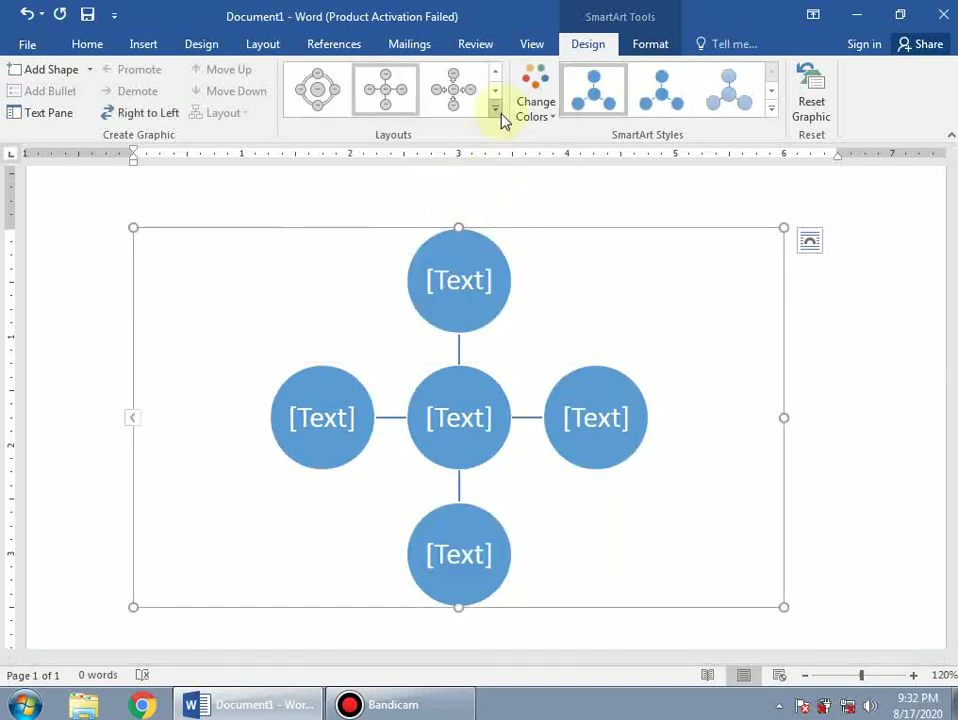
click(468, 97)
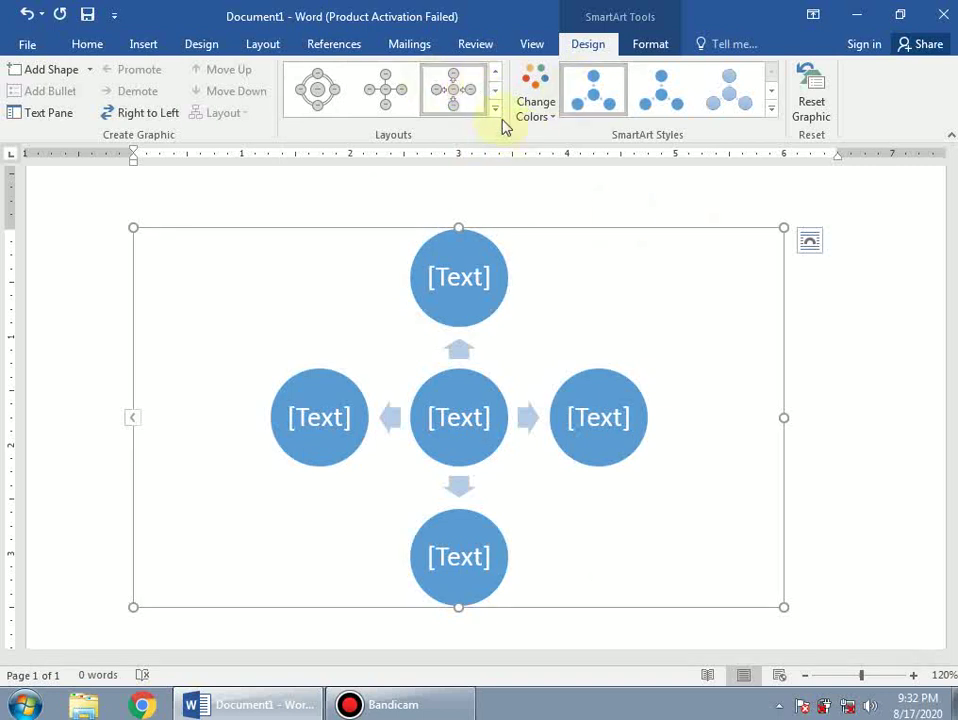
Recolour the radial diagram with the graded Accent 1 colour scheme and deselect it
click(537, 110)
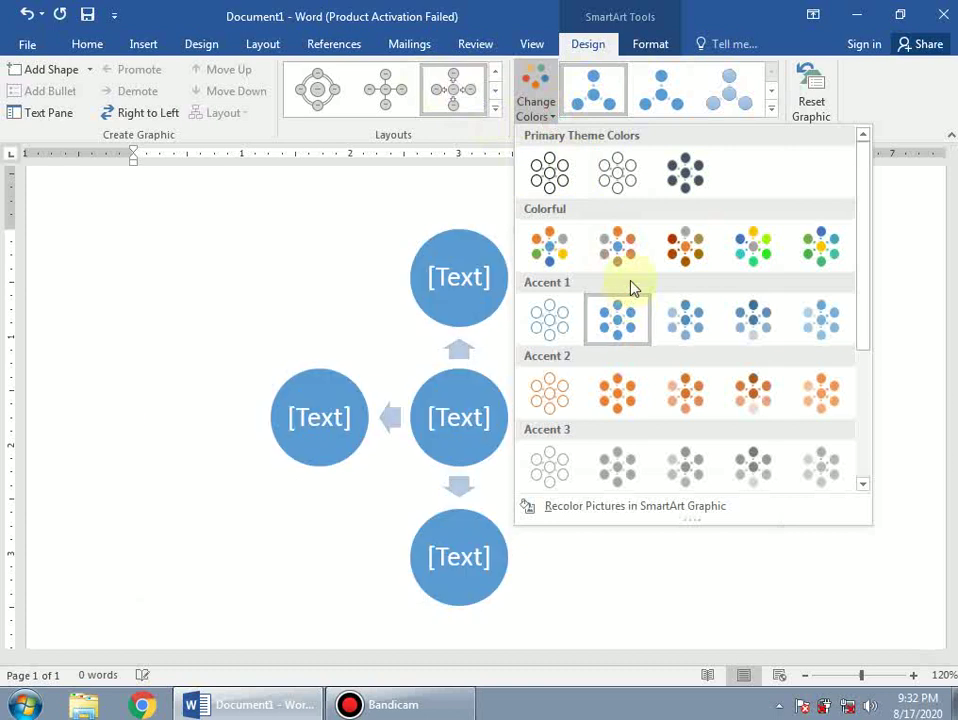
click(687, 322)
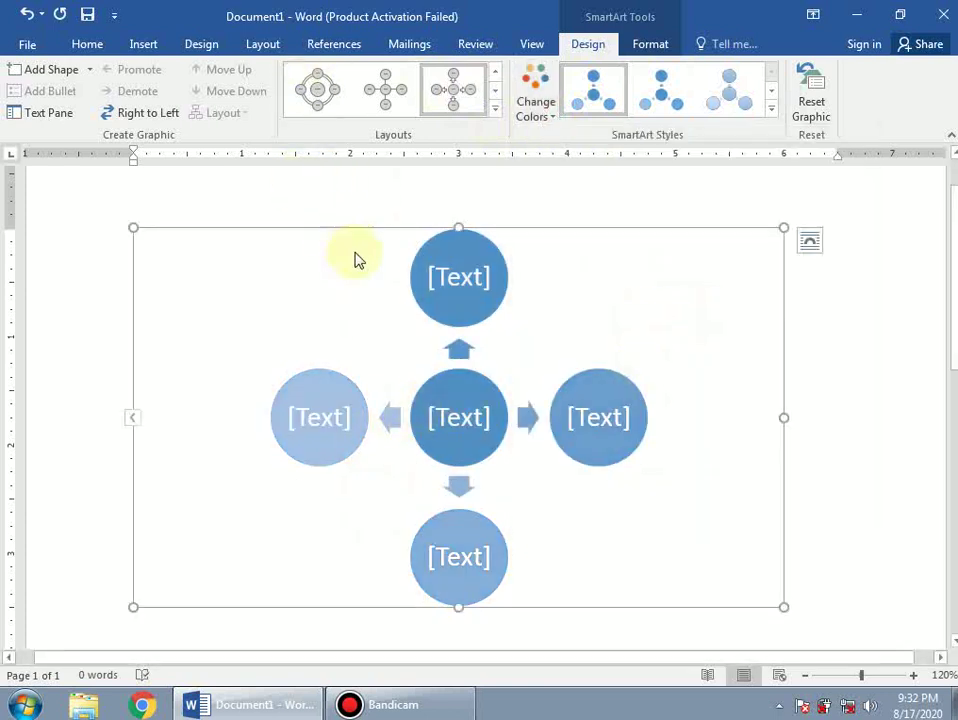
key(Escape)
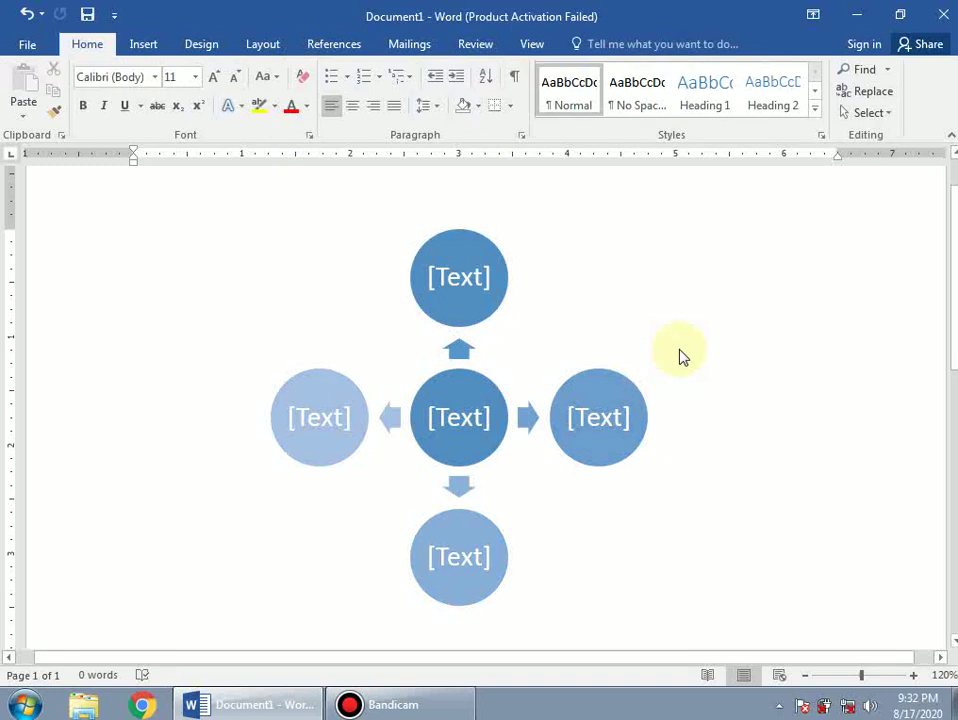
Clear the radial diagram and insert a Picture > Circular Picture Callout SmartArt
key(ctrl+a)
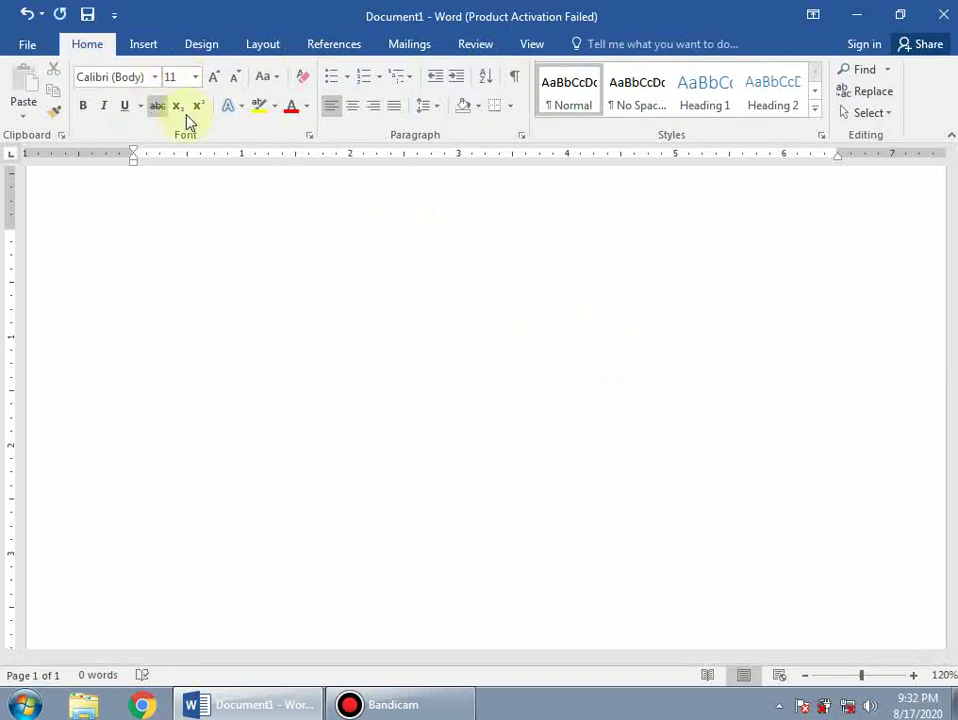
click(143, 46)
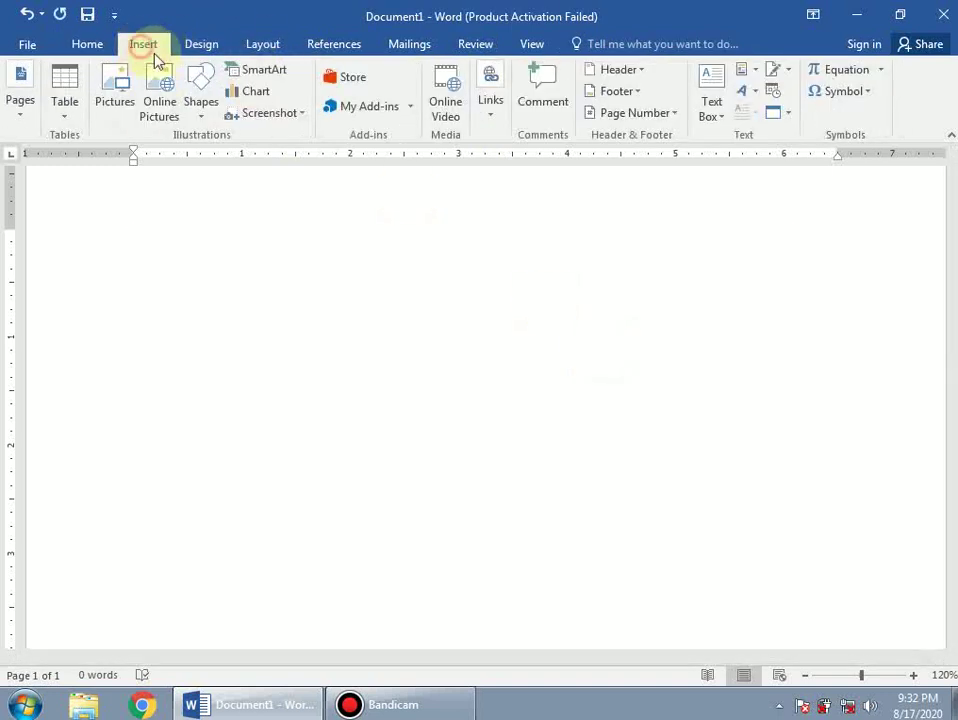
click(266, 78)
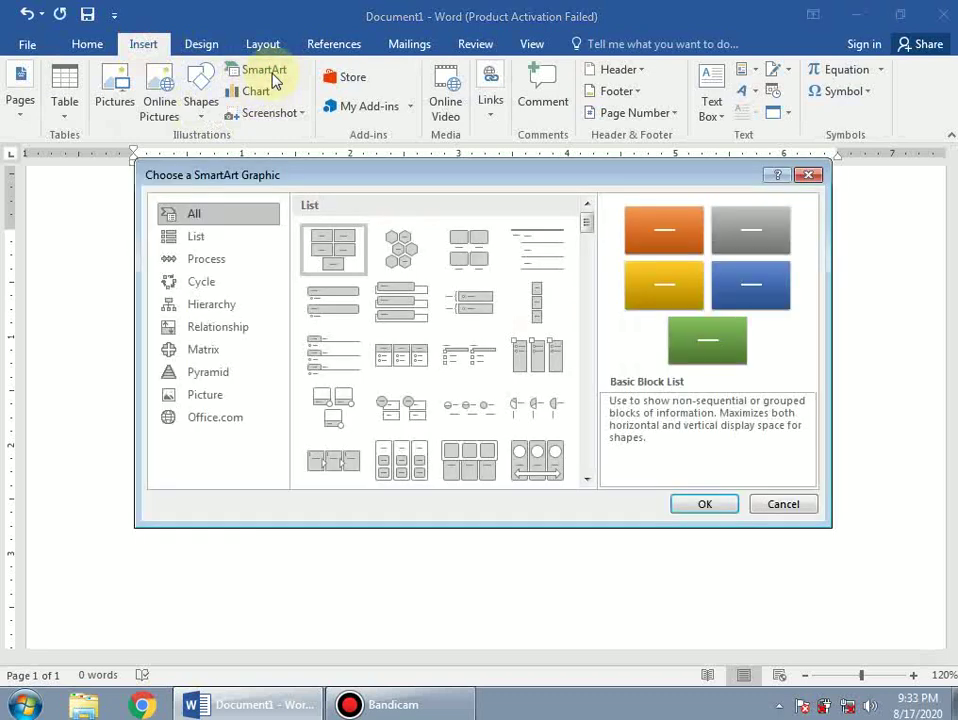
click(204, 400)
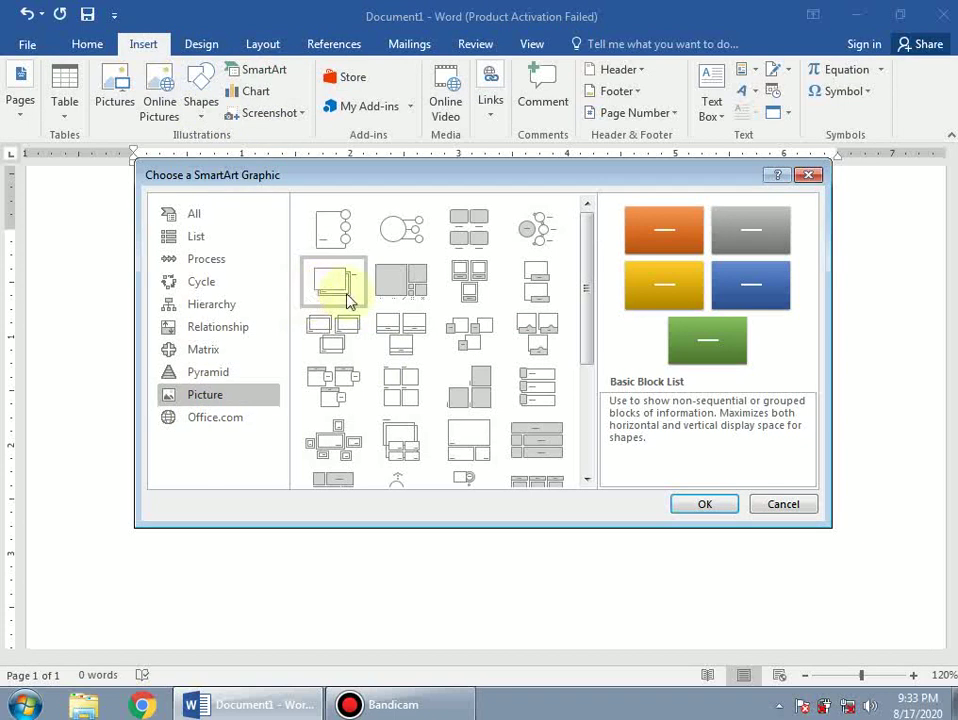
click(400, 235)
click(701, 504)
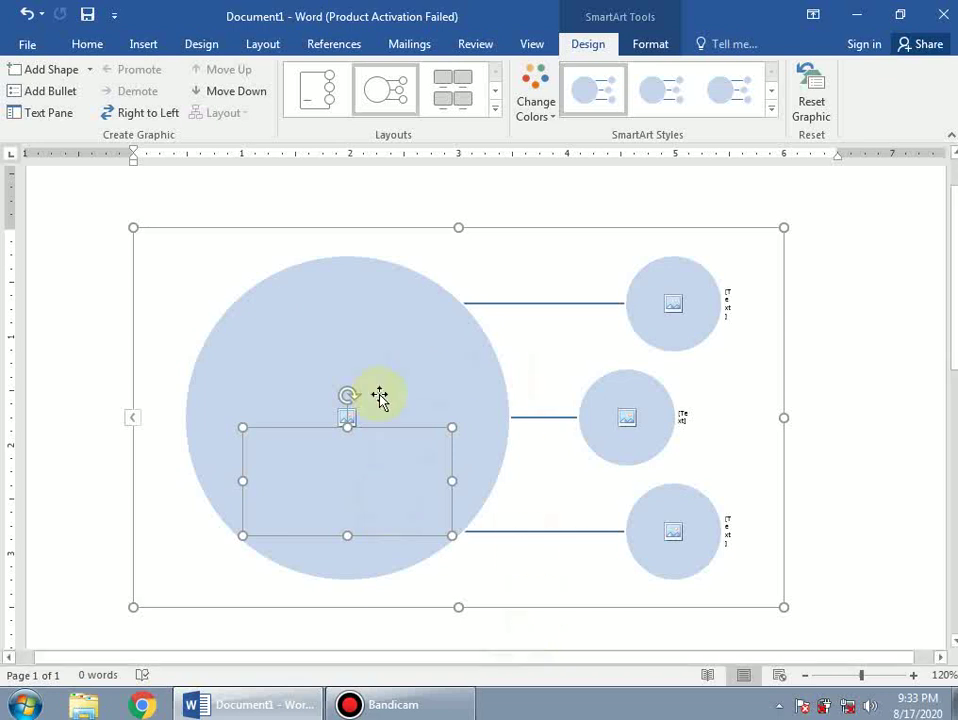
Move the middle small circle right and the bottom small circle left and down
click(402, 368)
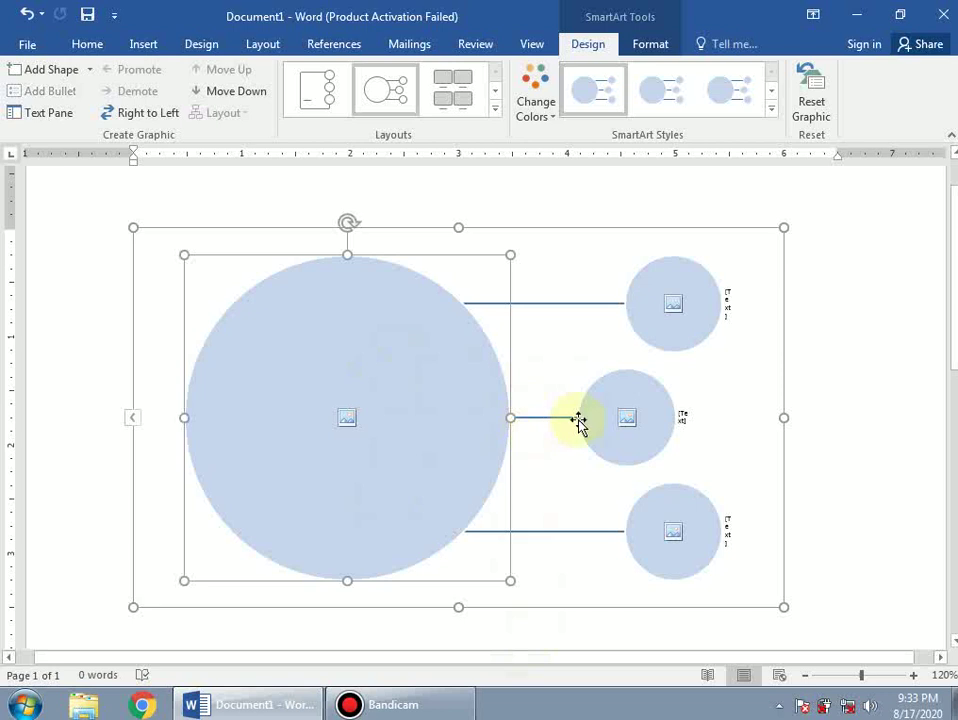
drag(637, 406, 712, 388)
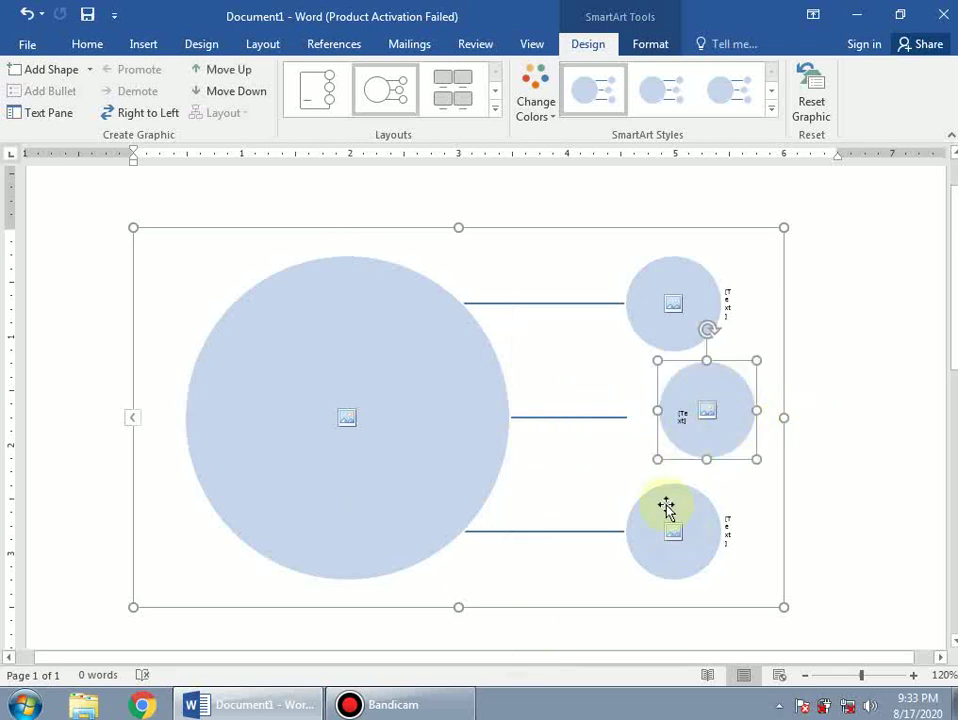
drag(665, 502, 612, 535)
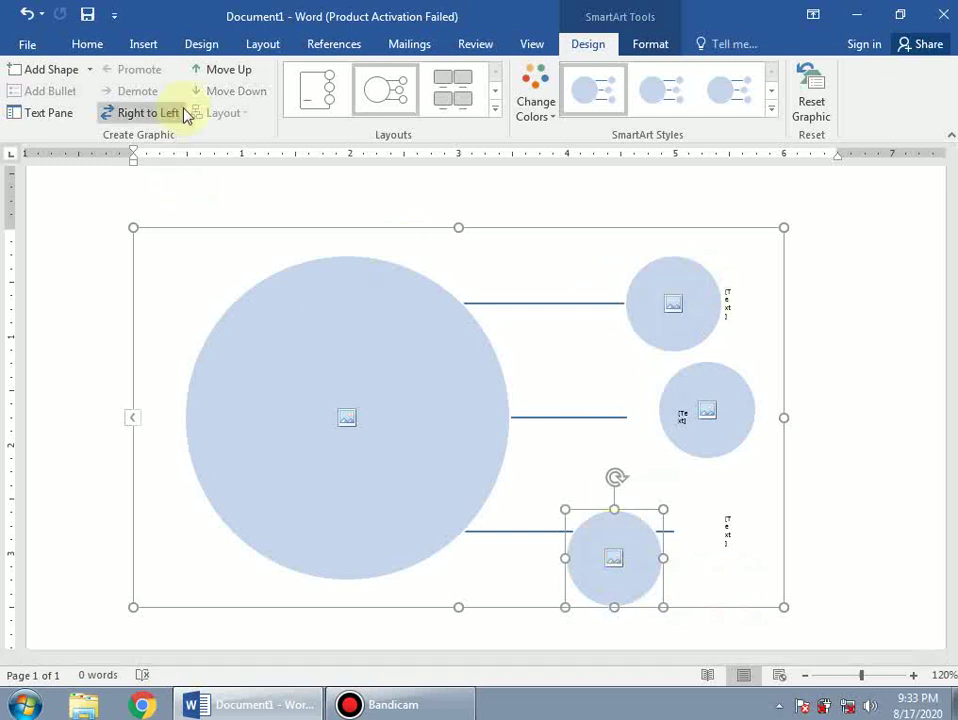
Switch to the picture grid layout, move the top-middle box to the lower left, then deselect
click(436, 90)
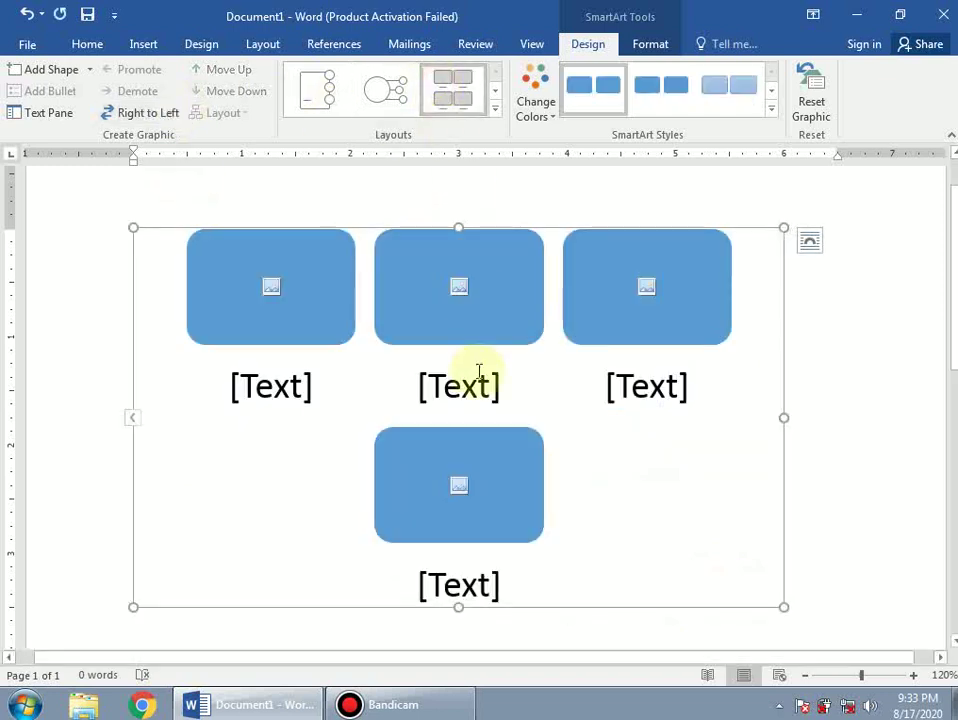
drag(445, 316, 236, 535)
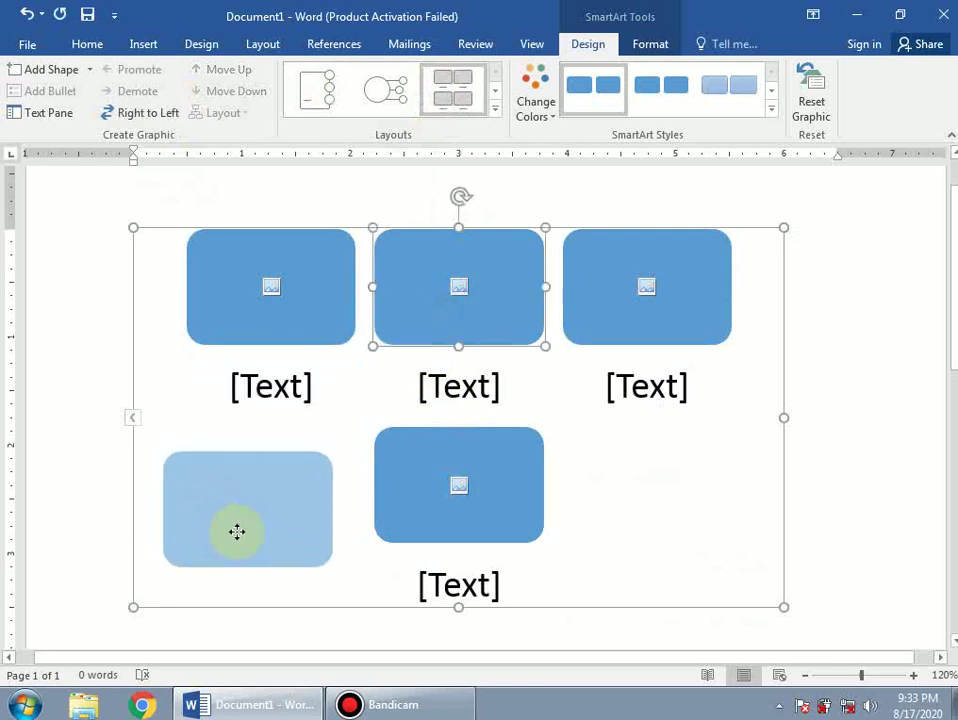
click(499, 521)
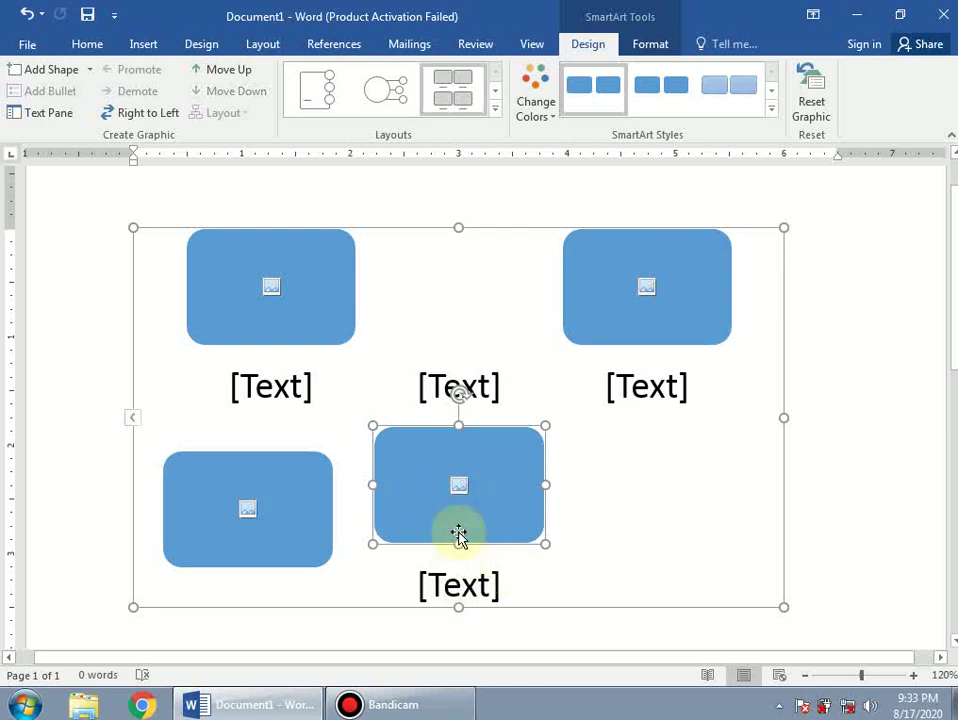
right_click(459, 537)
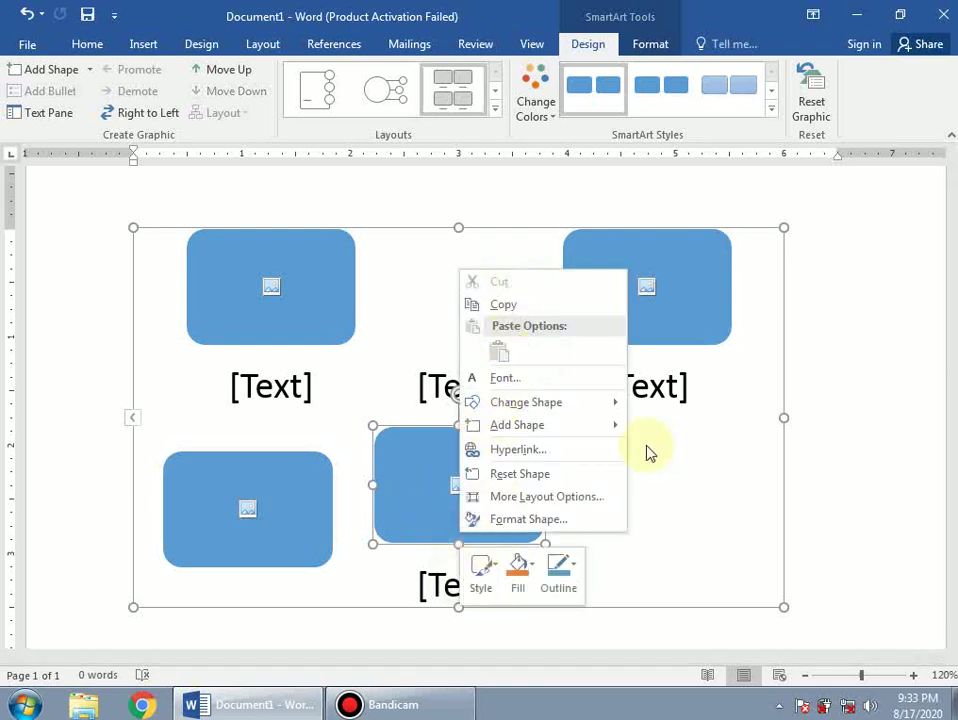
click(664, 514)
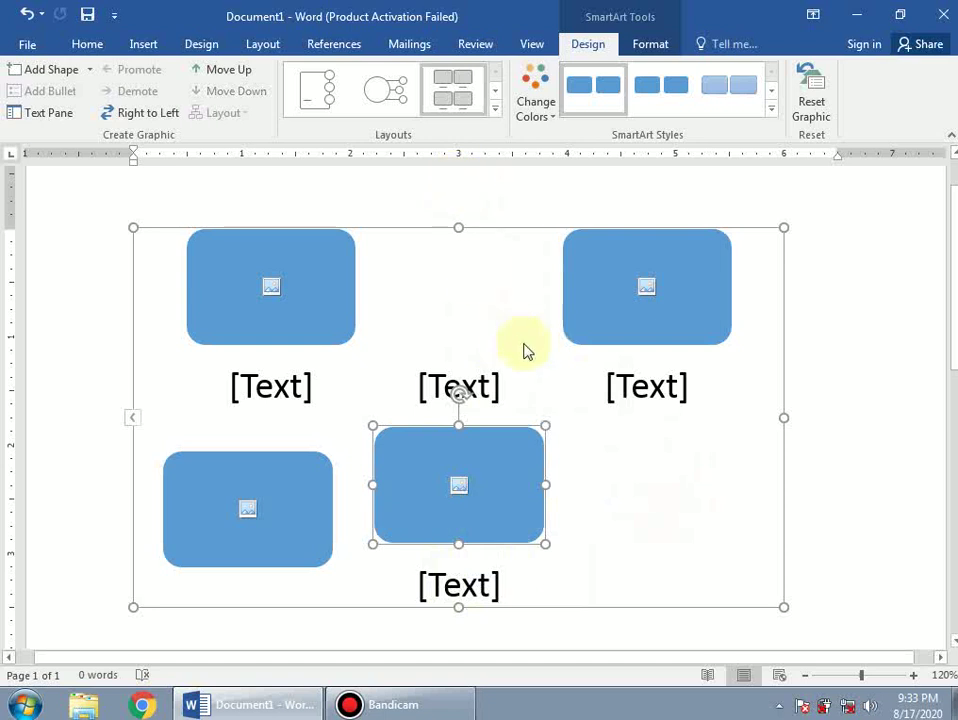
click(514, 340)
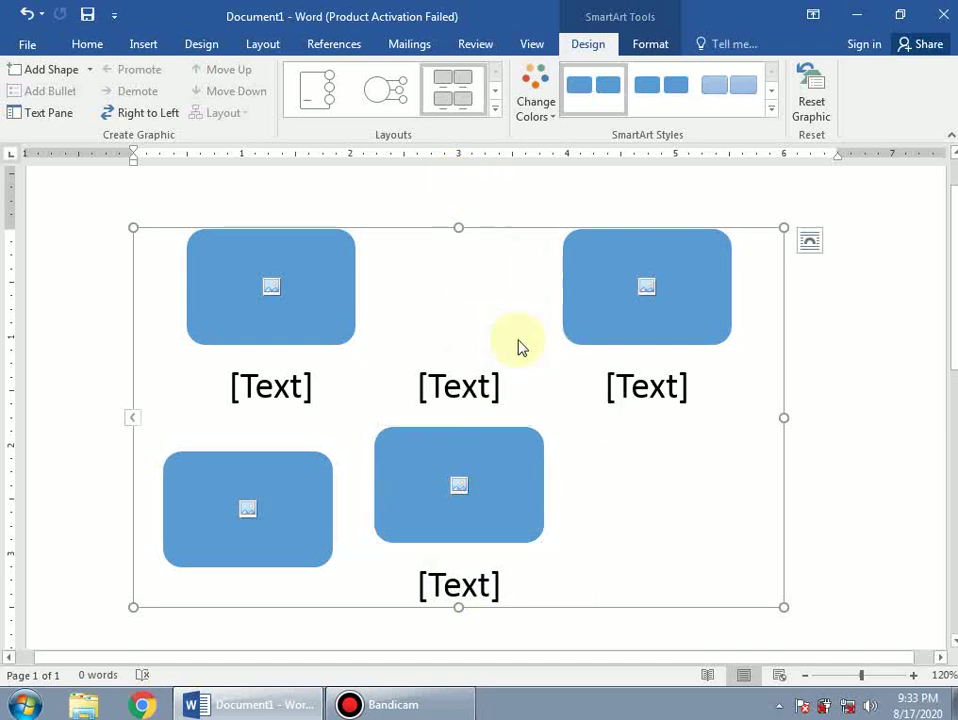
click(75, 293)
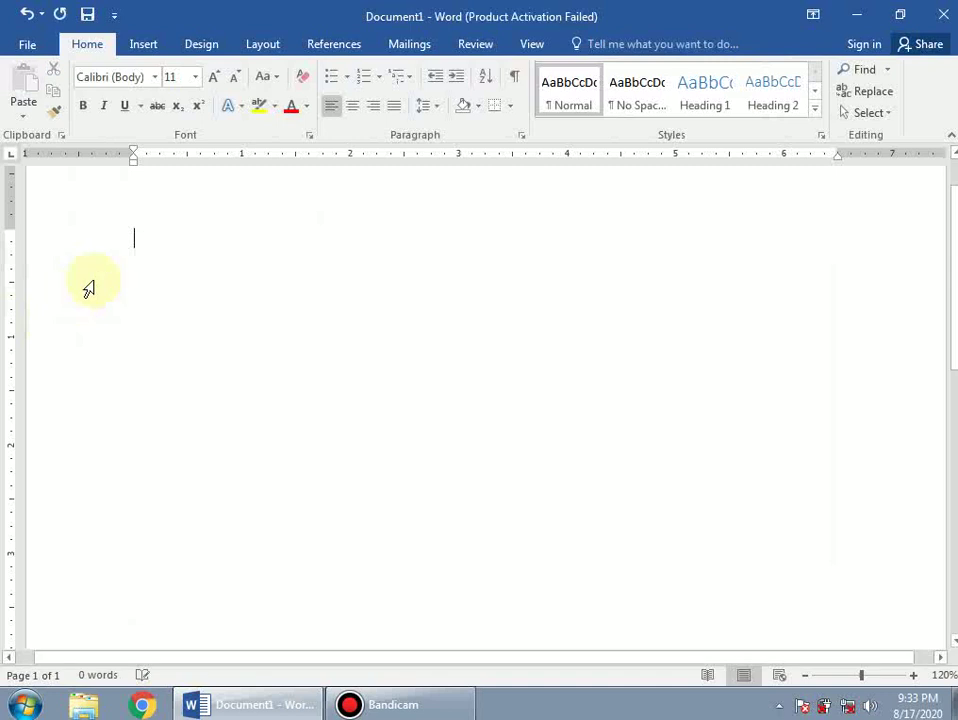
Insert a Line > Stacked Line with Markers chart with sample Category 1–4 data
click(148, 45)
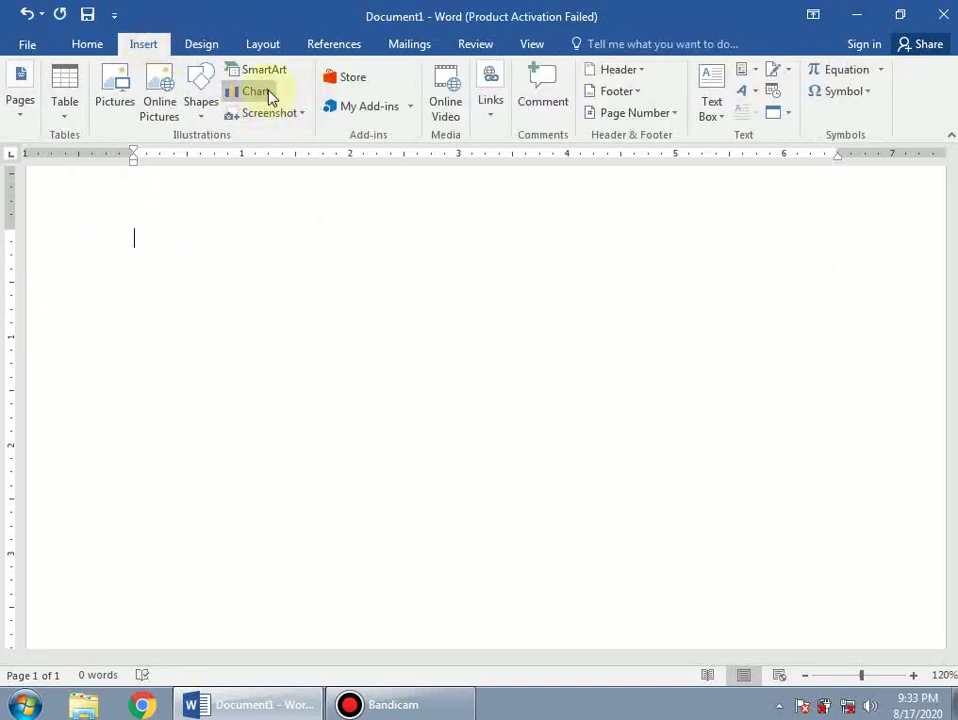
click(270, 97)
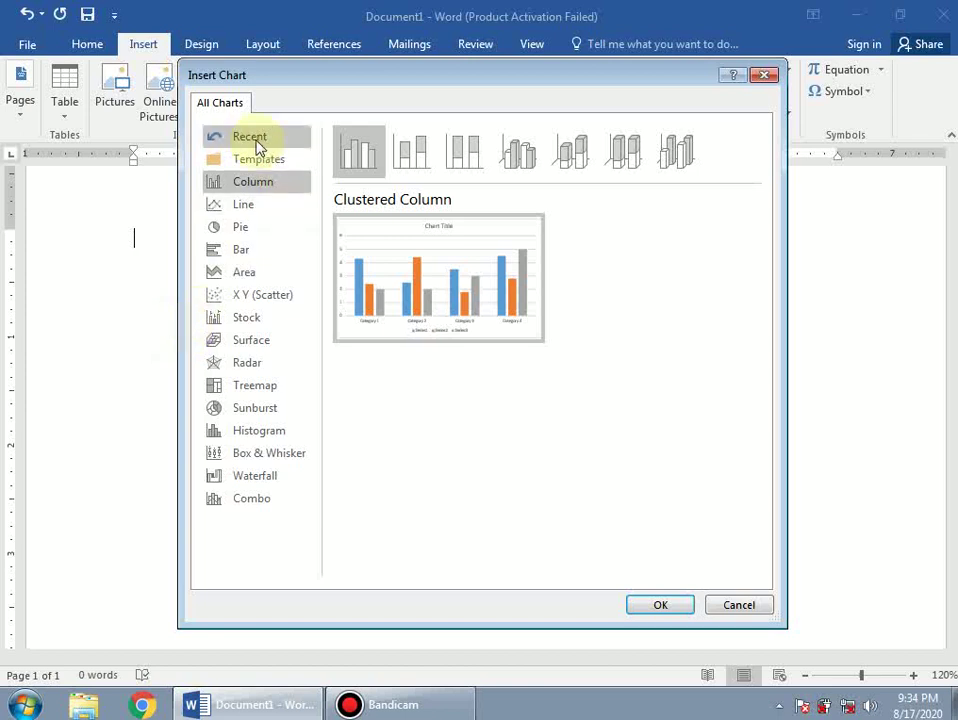
click(243, 212)
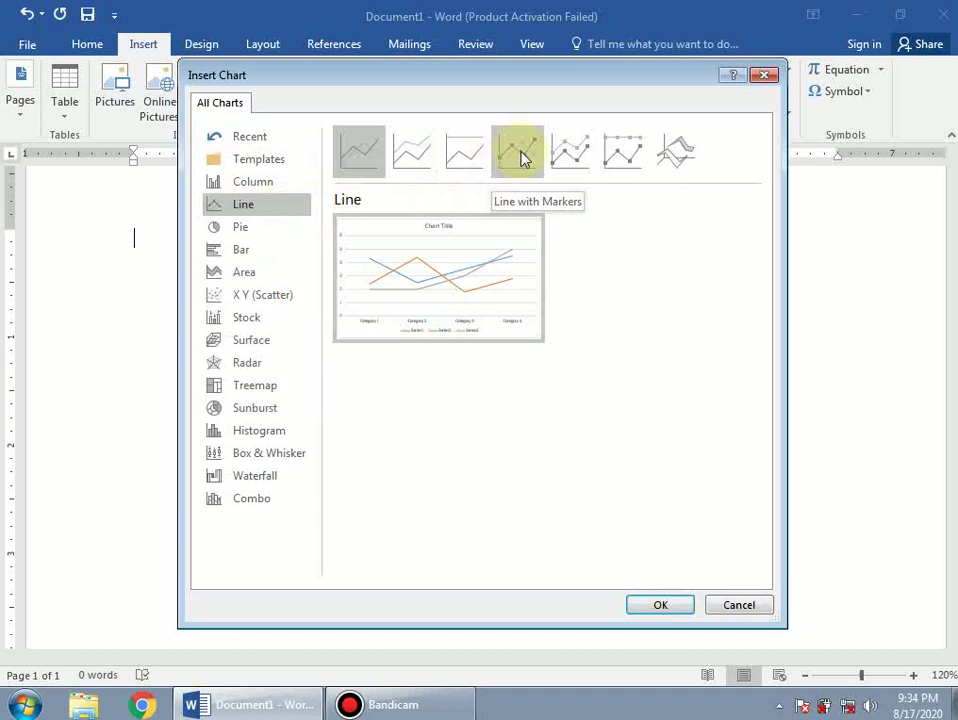
click(568, 152)
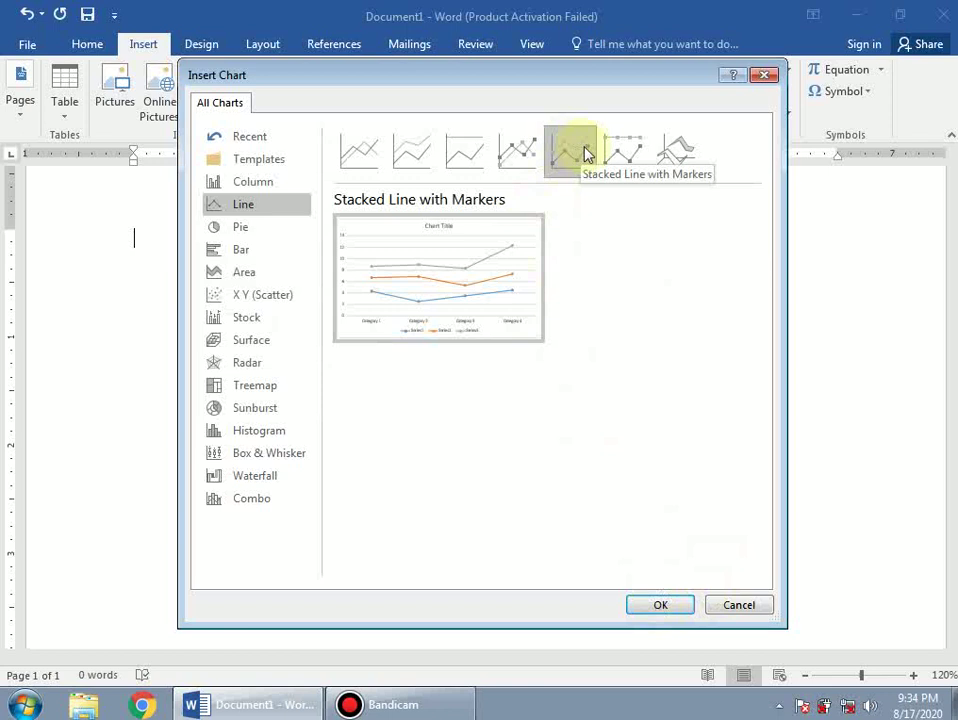
click(661, 606)
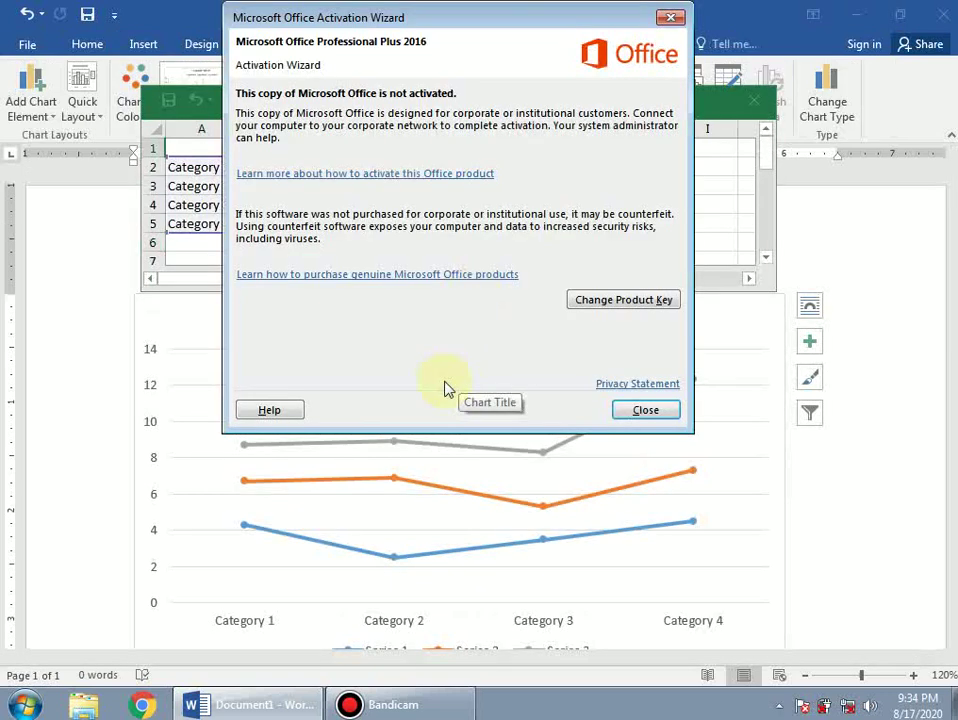
Delete the Series 3 column (D1:D5) as table rows in the chart data sheet, then close it
click(645, 411)
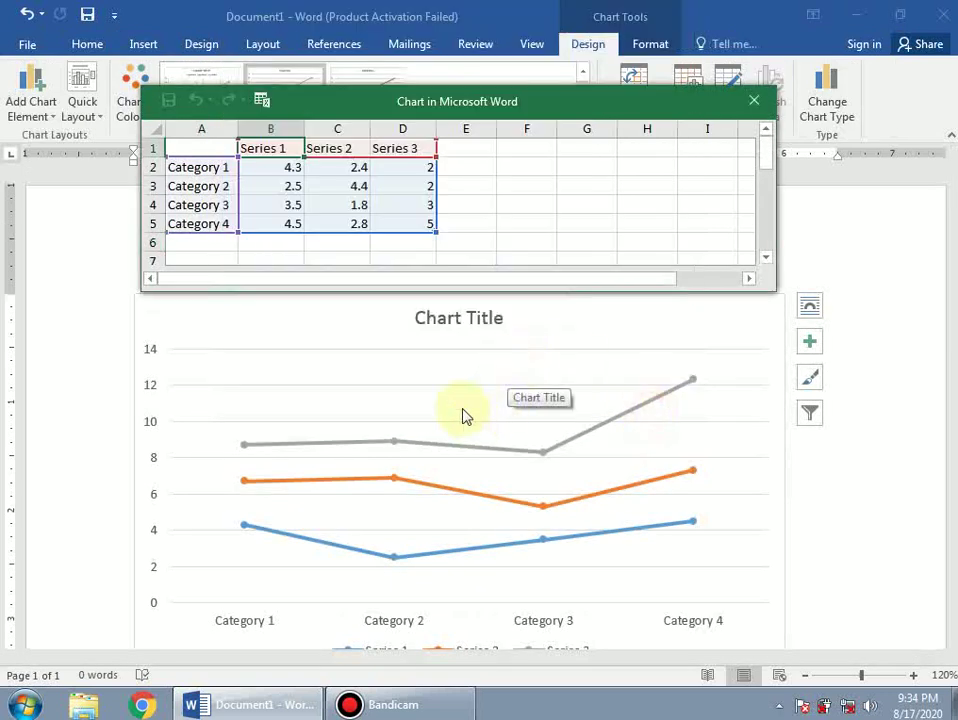
scroll(453, 479, down, 1)
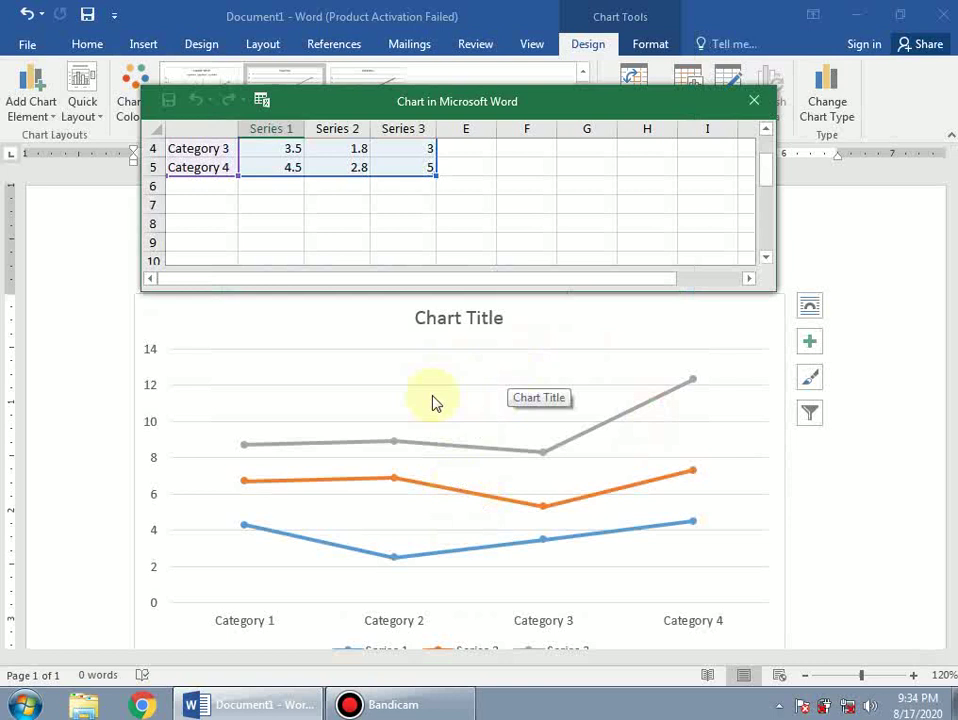
scroll(376, 236, up, 1)
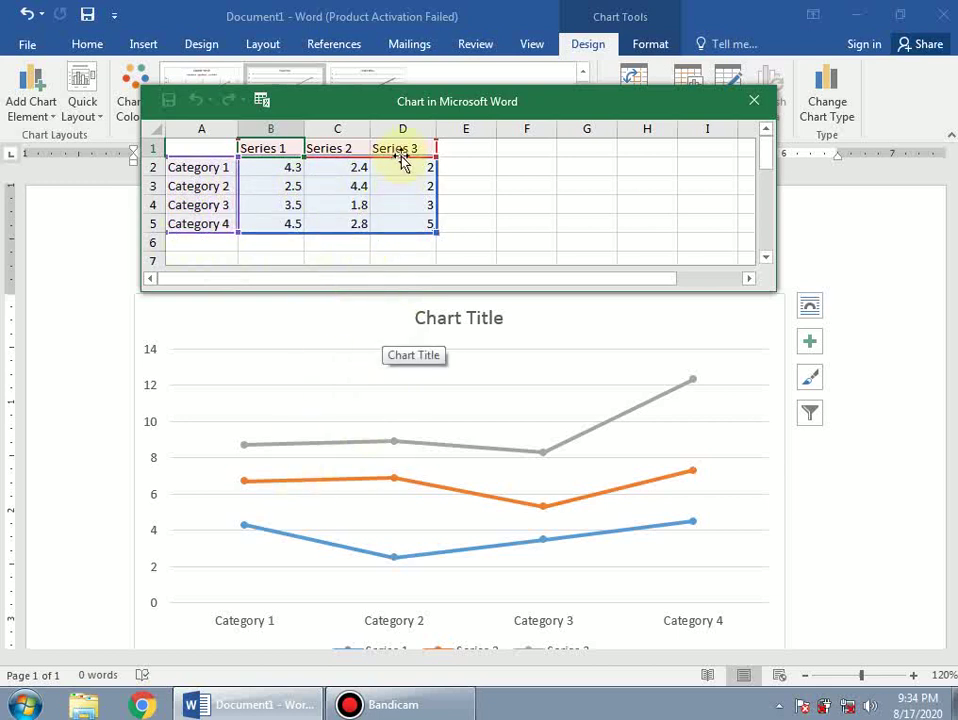
drag(412, 143, 422, 221)
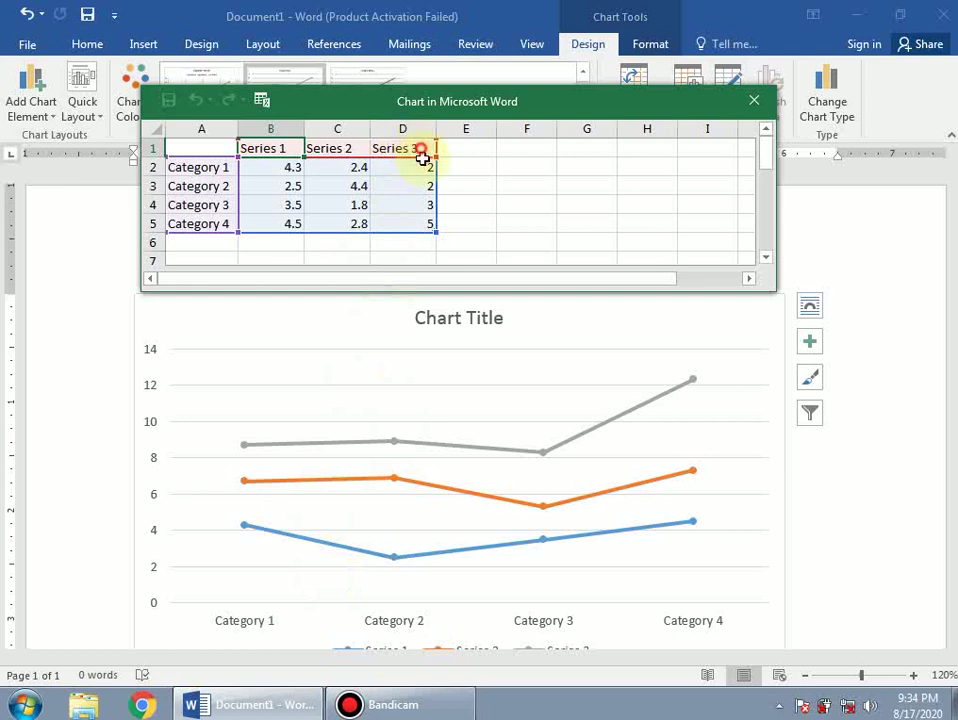
right_click(422, 221)
mouse_move(469, 424)
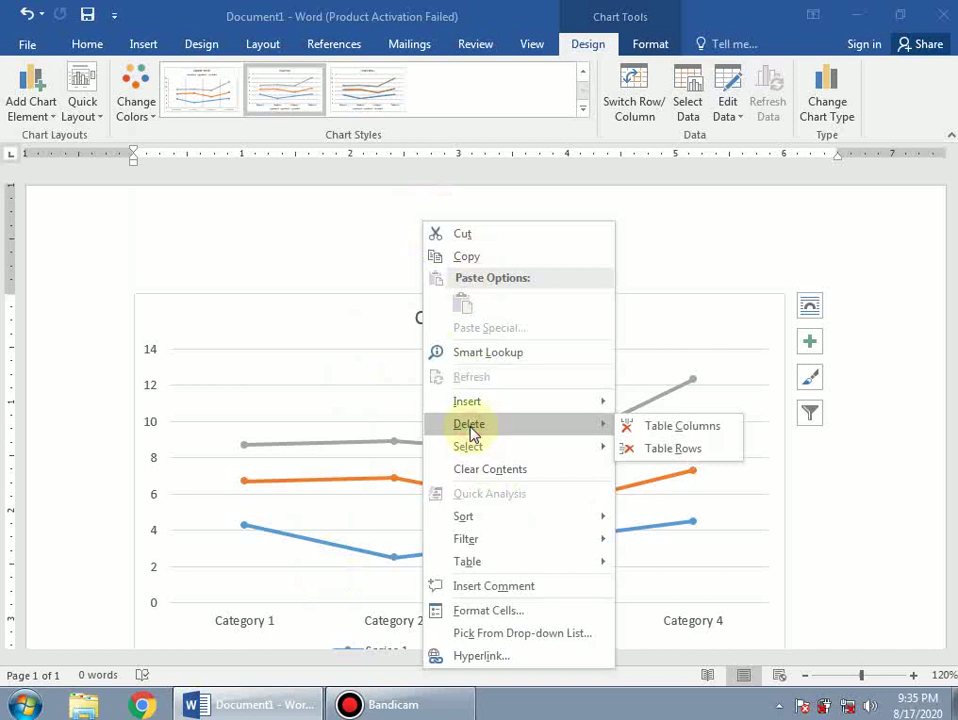
click(665, 448)
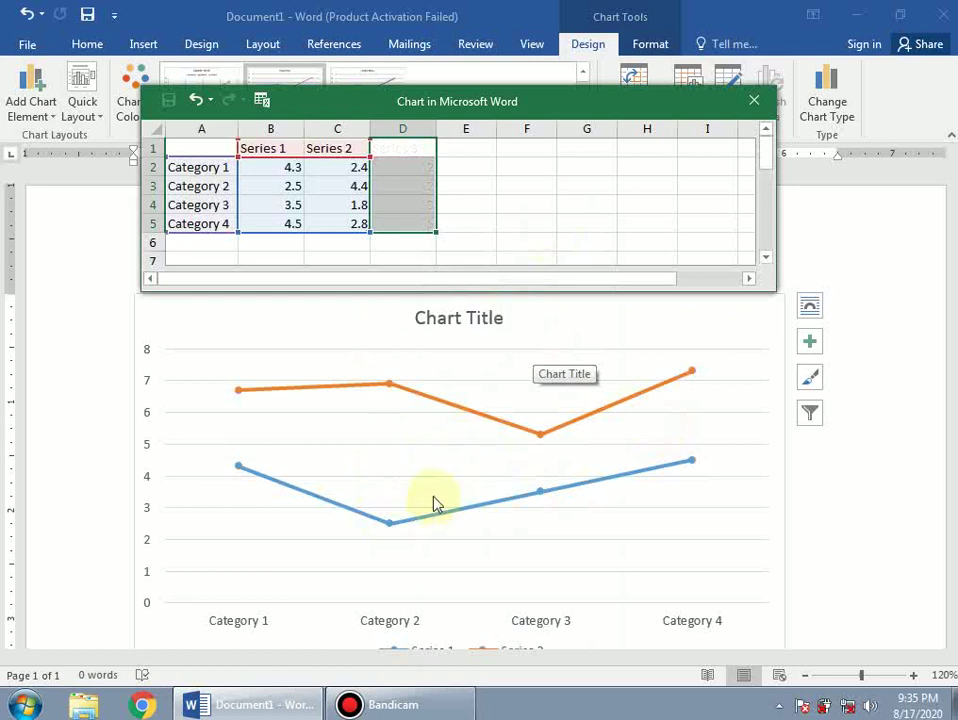
click(754, 100)
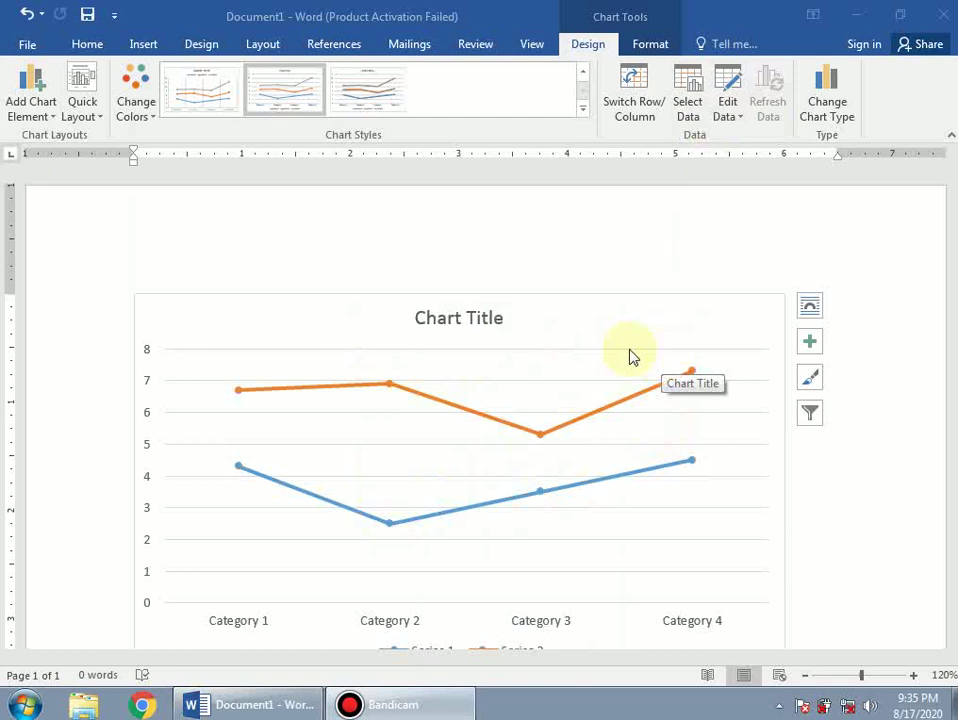
Undo the line chart and insert a Pie chart titled Sales with 1st–4th Qtr sample data
key(ctrl+z)
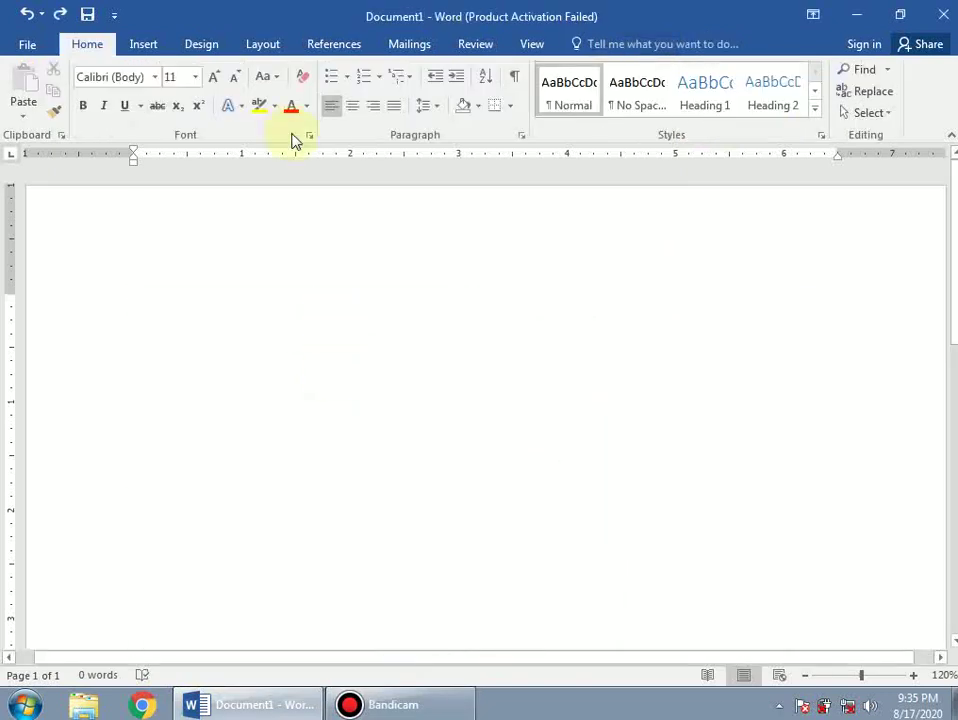
click(145, 46)
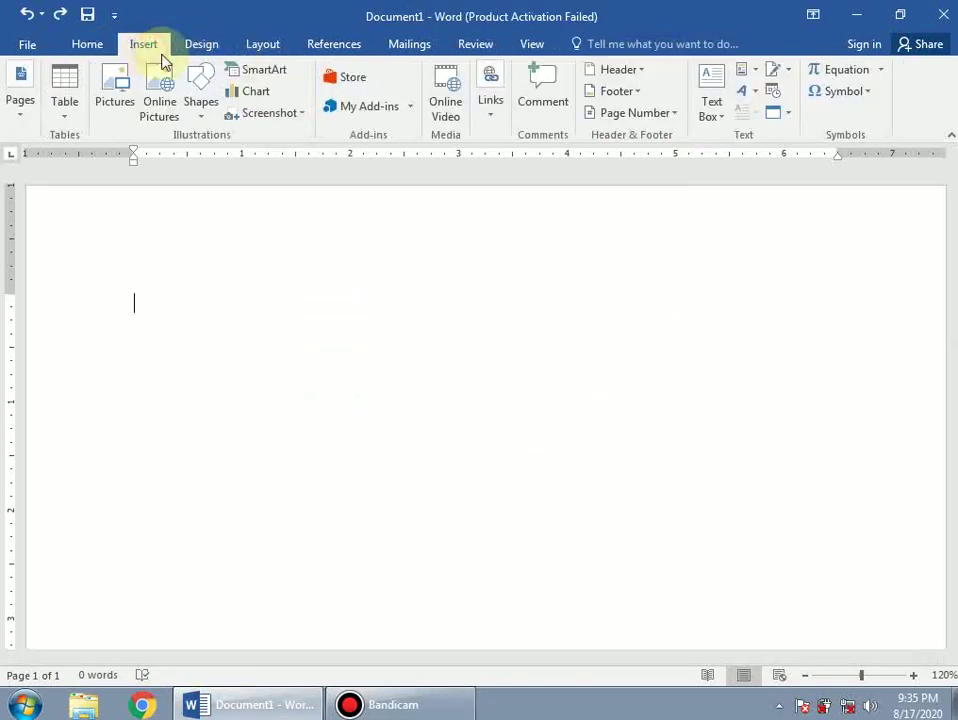
click(265, 95)
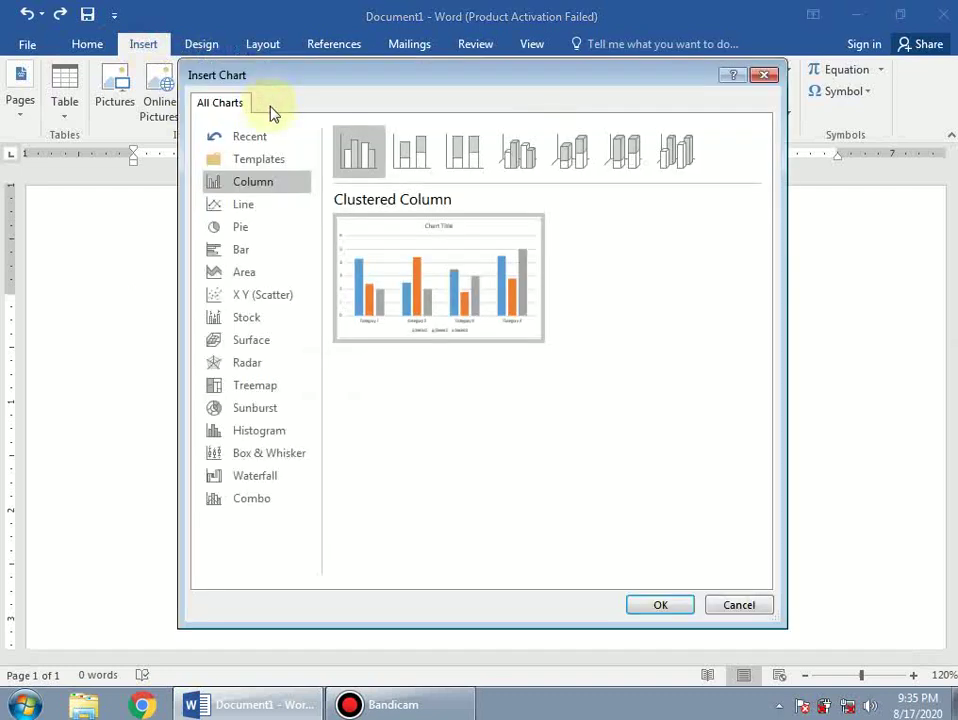
click(244, 205)
click(241, 229)
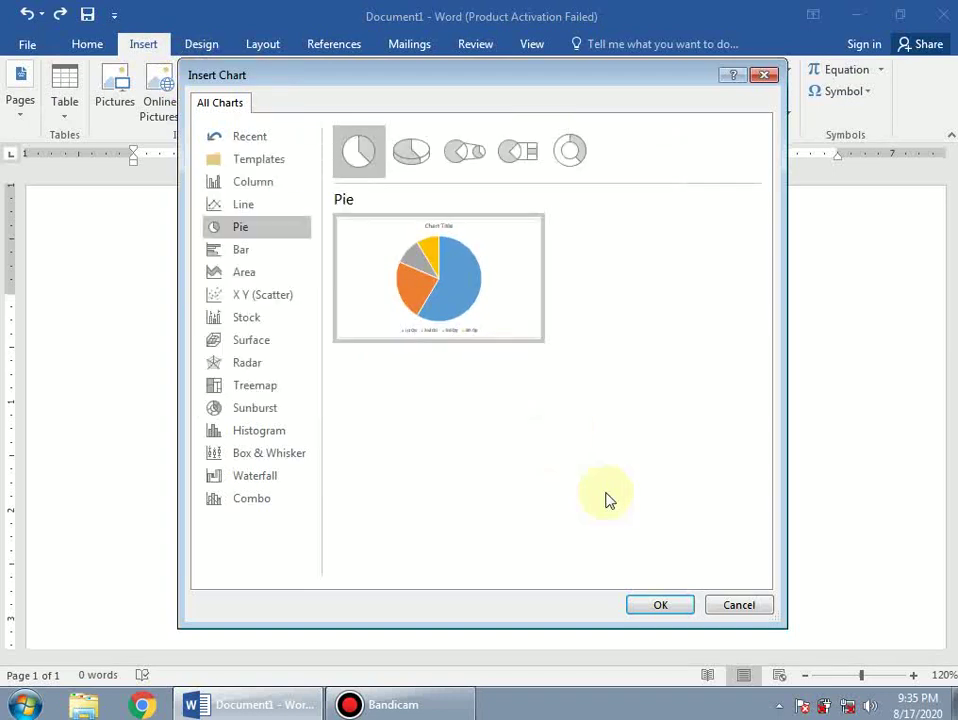
click(664, 605)
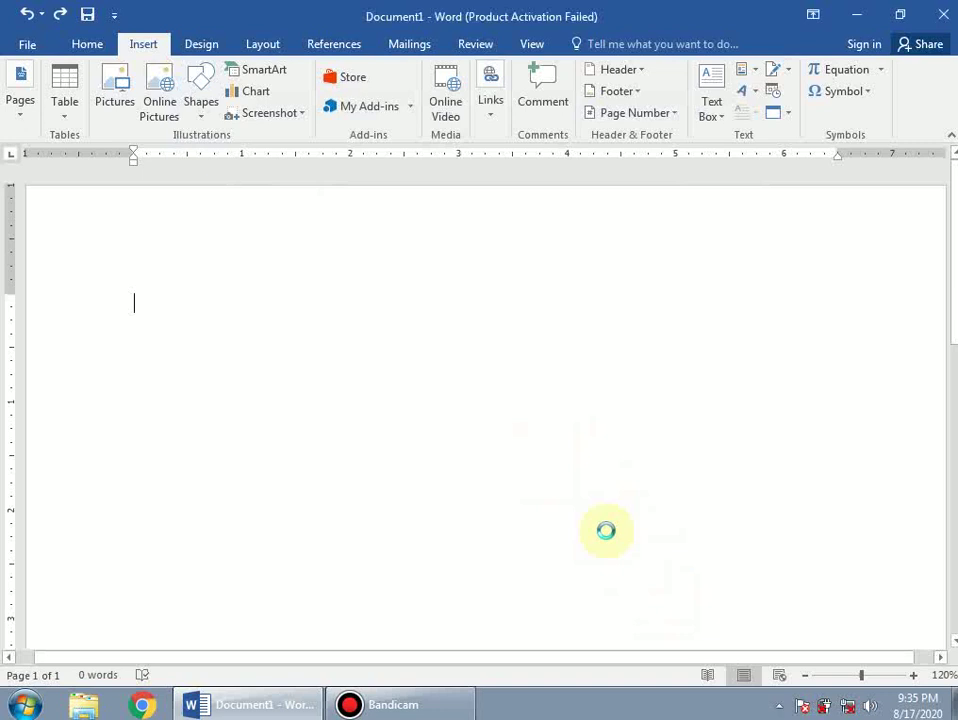
mouse_move(520, 520)
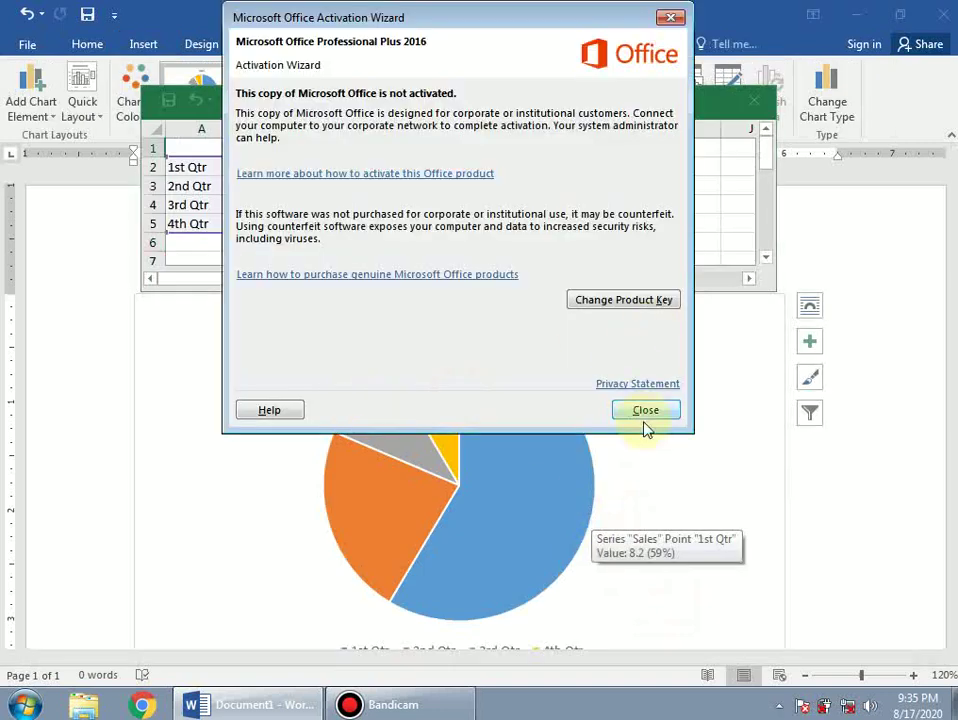
click(645, 412)
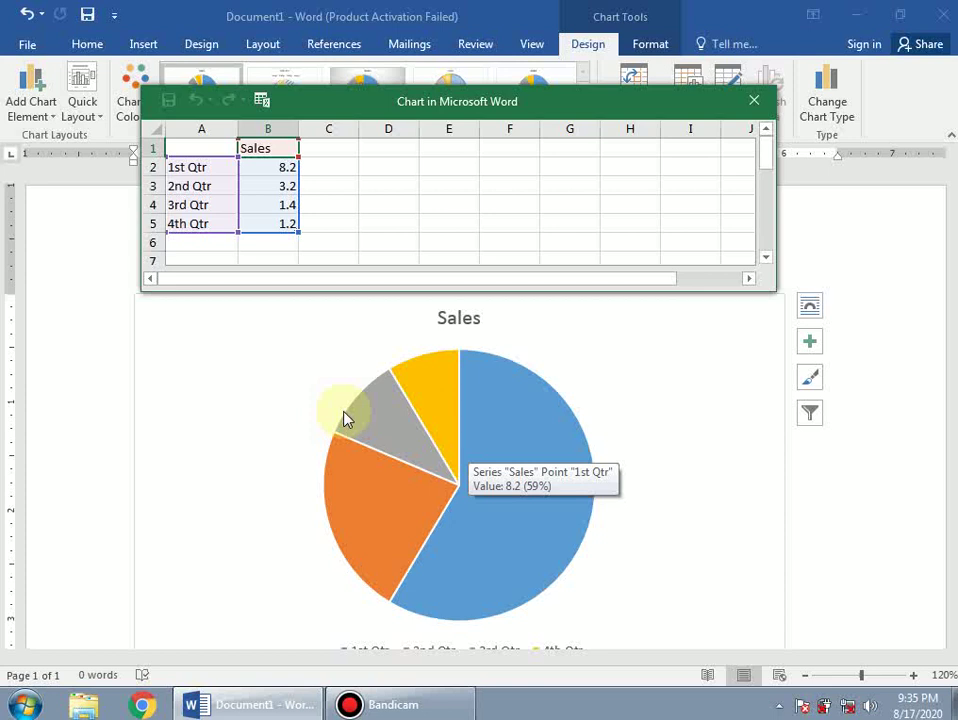
Replace the 'Sales' header in cell B1 of the chart data with 'Paplation'
click(257, 154)
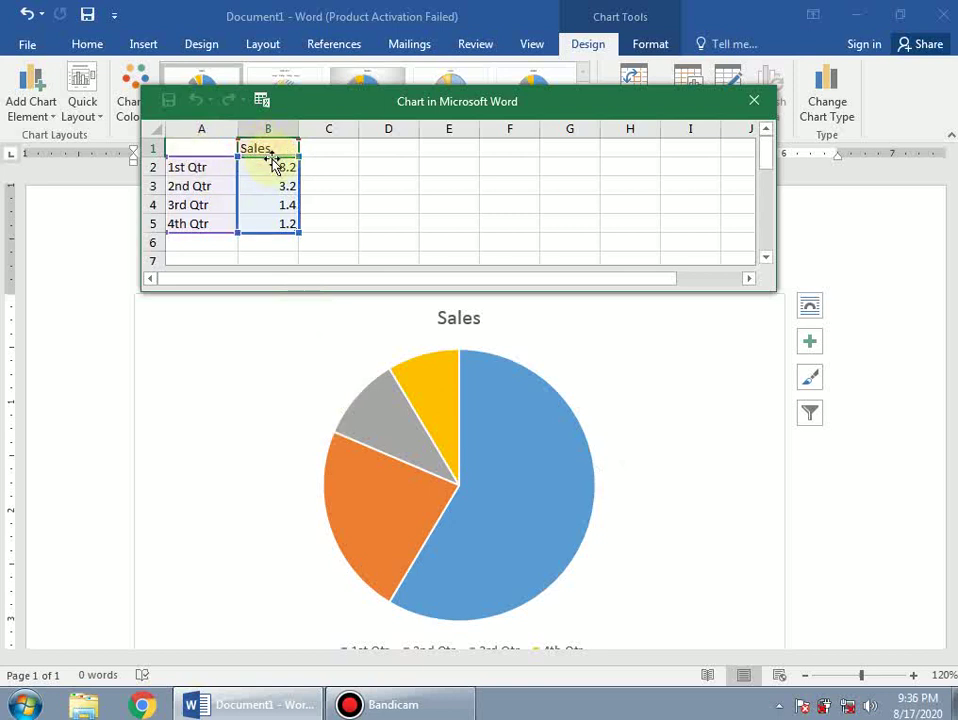
text(Paplation)
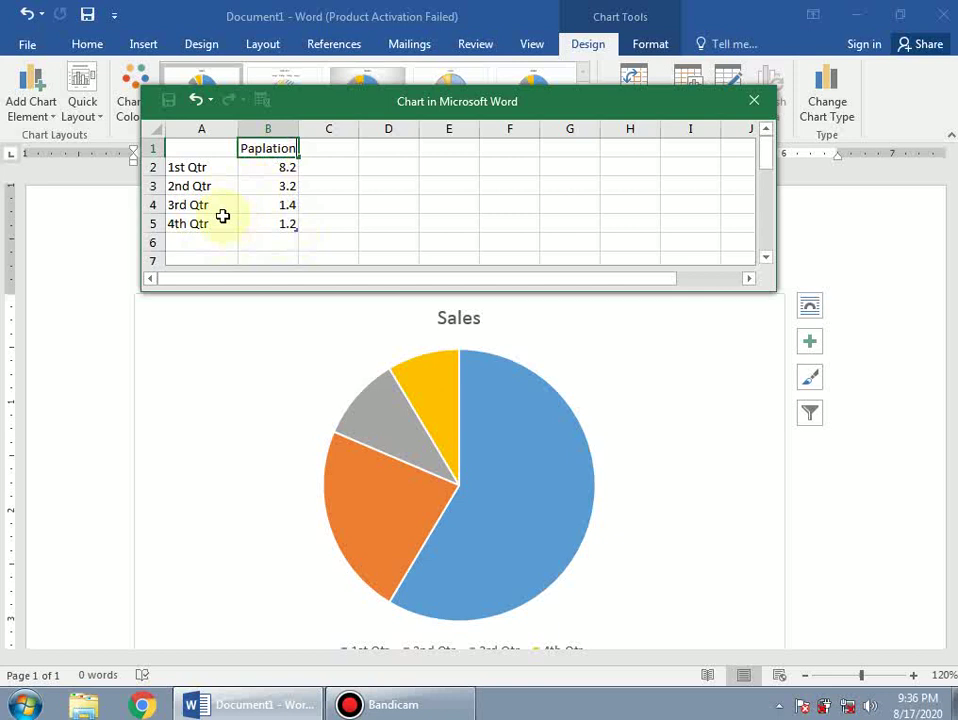
Rename the first two category labels to Mail and Femail and clear the 3rd and 4th Qtr rows
click(205, 168)
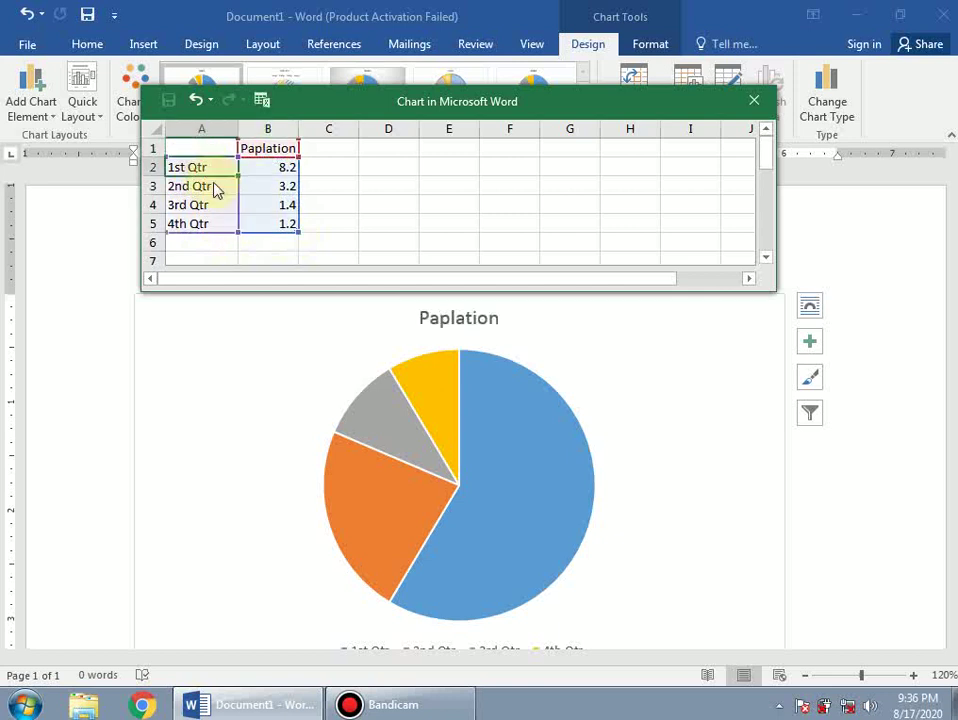
text(Mail)
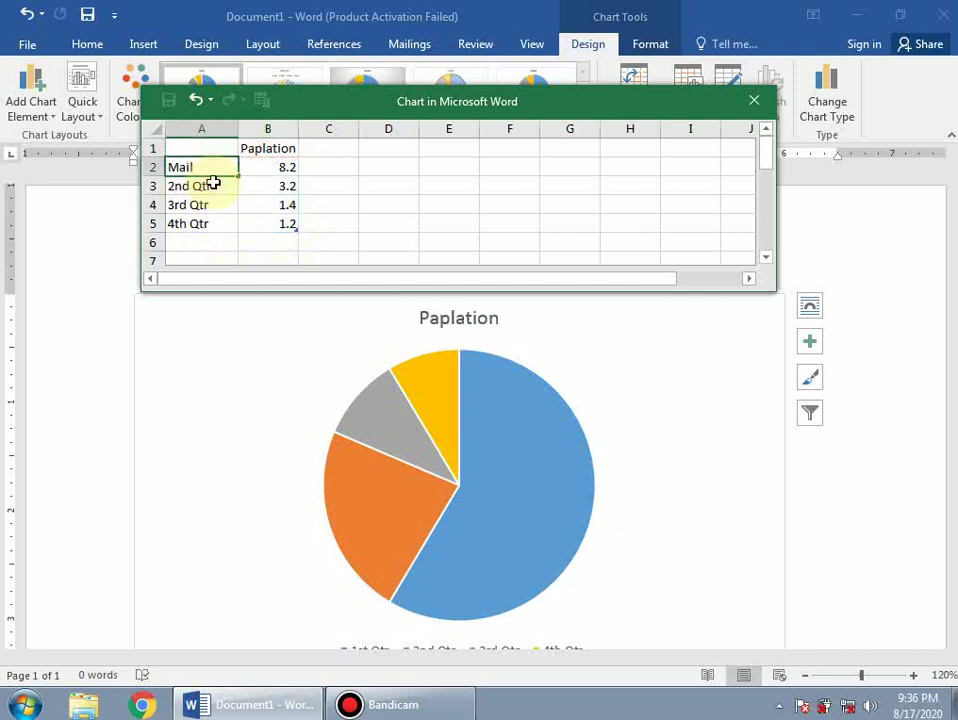
click(213, 184)
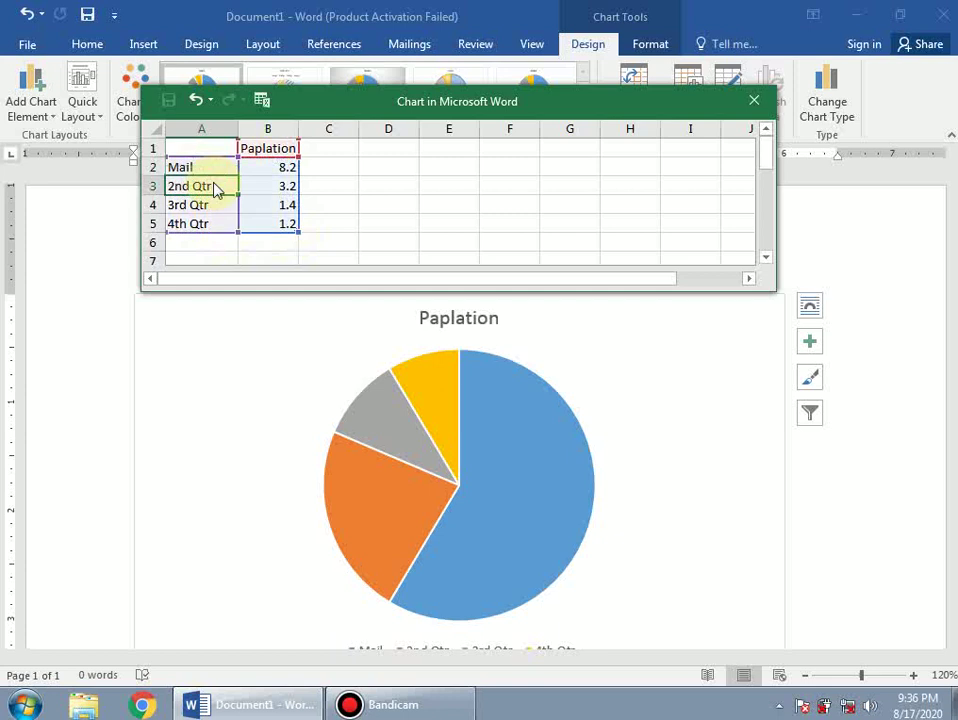
text(Femail)
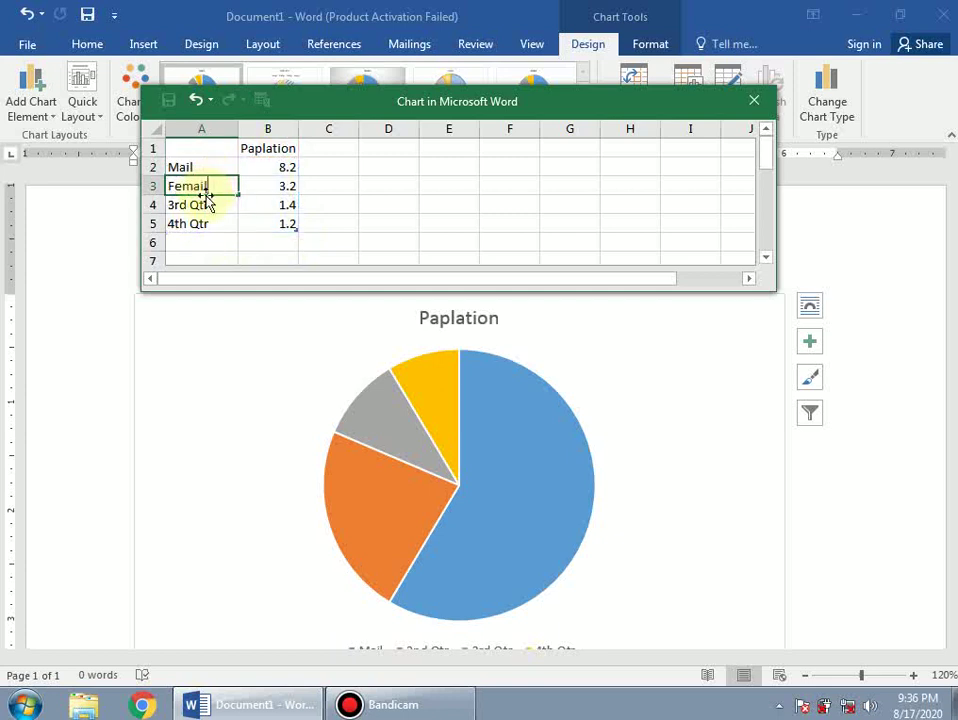
drag(211, 203, 207, 220)
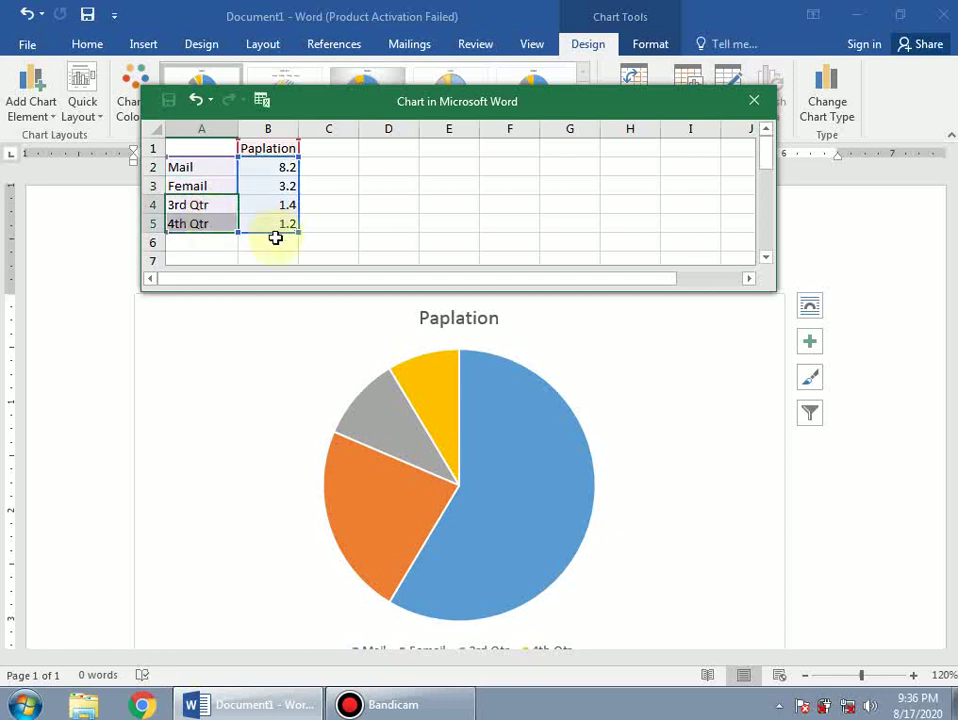
drag(295, 224, 211, 202)
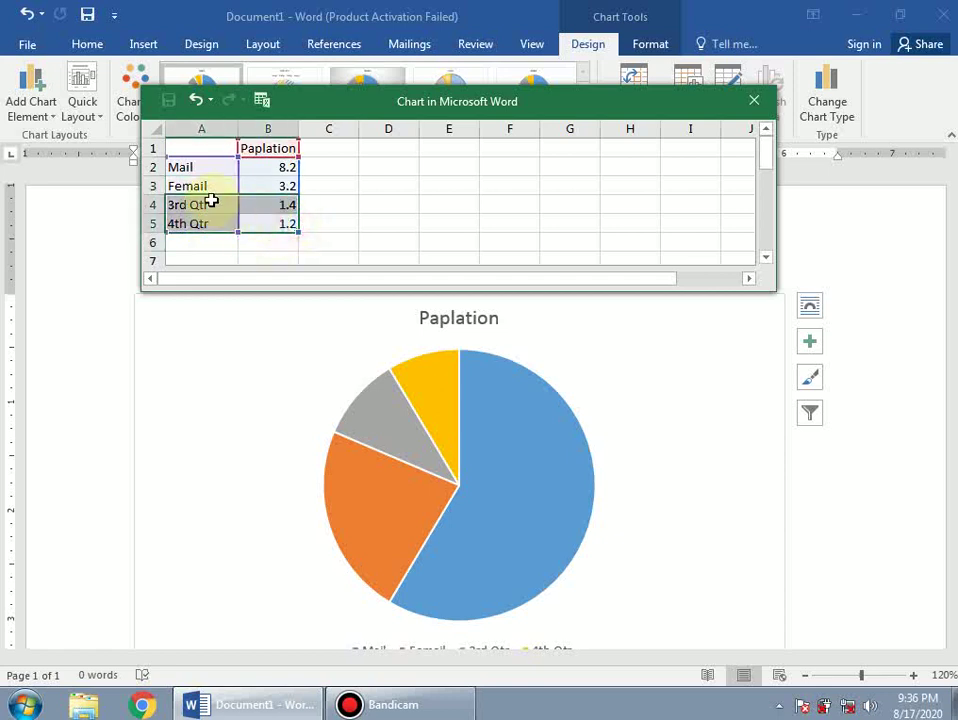
key(Delete)
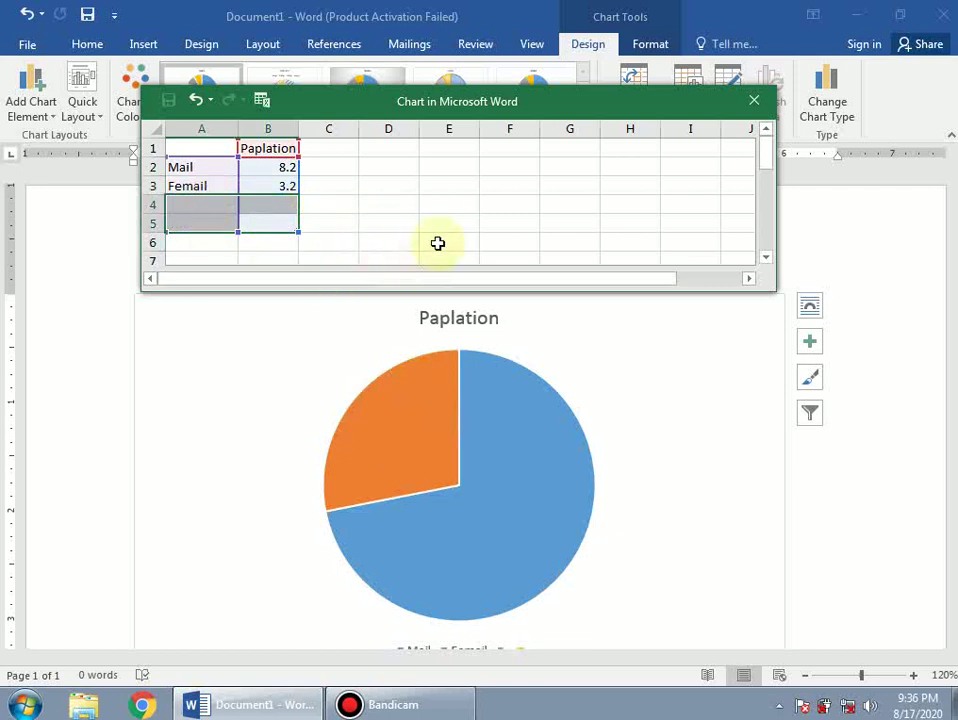
Enter 45 as Mail's value and 55 as Femail's value
click(284, 169)
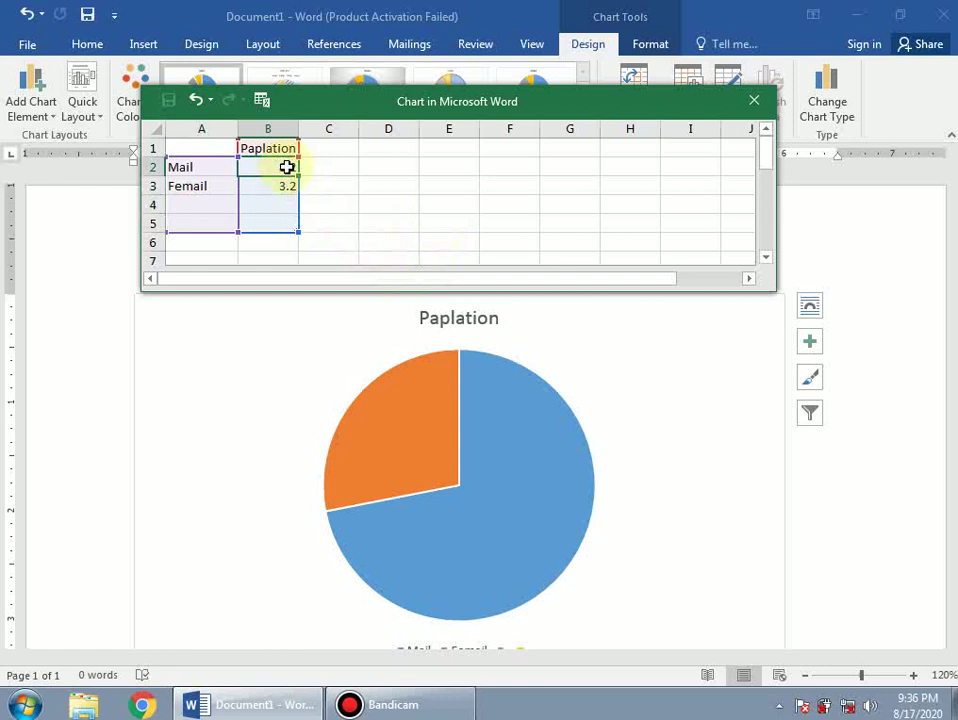
text(45)
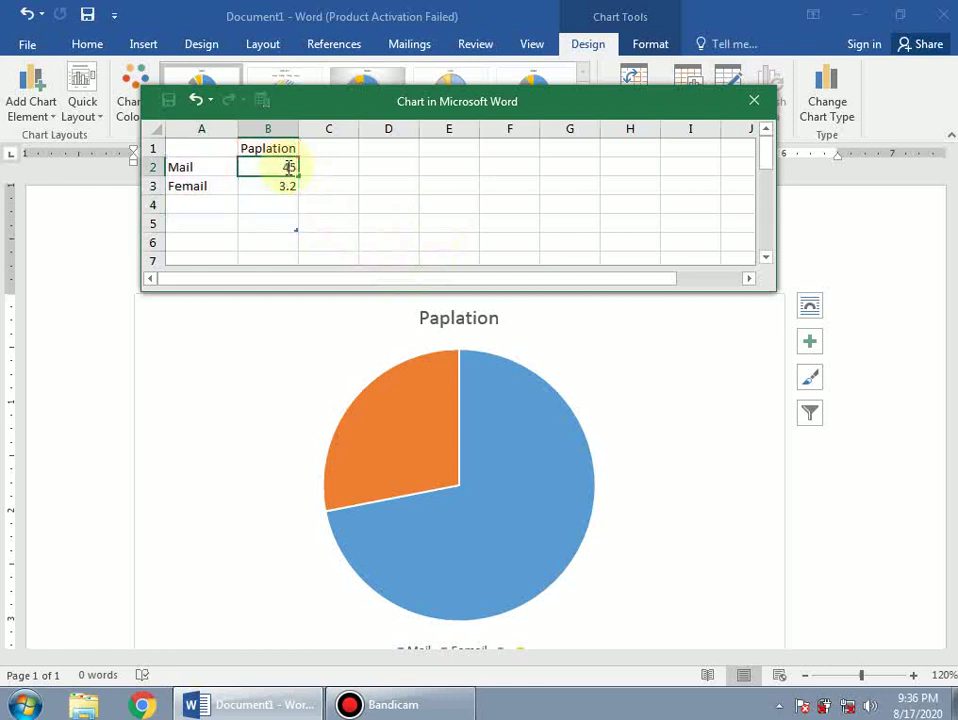
click(287, 186)
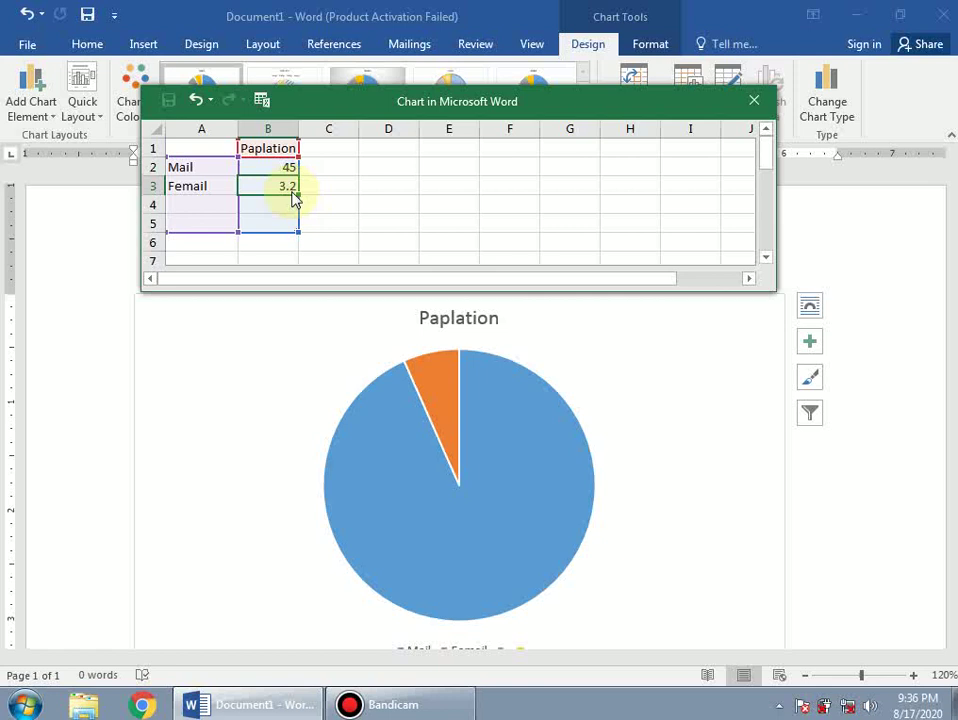
text(55)
key(Return)
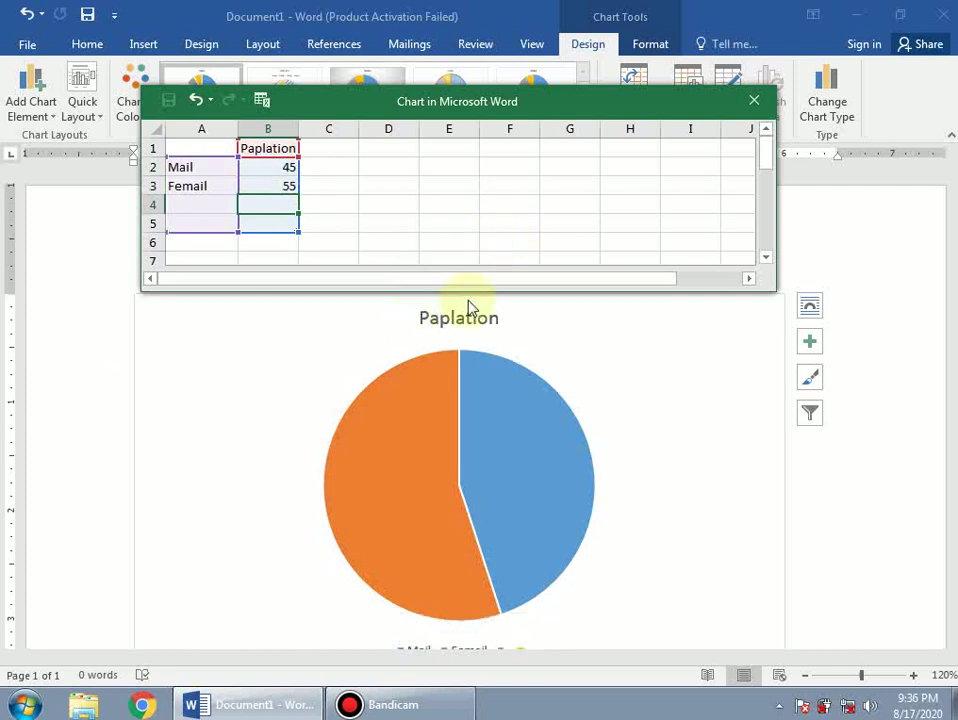
Close the chart data sheet, then select and delete the Paplation pie chart
click(754, 101)
mouse_move(530, 470)
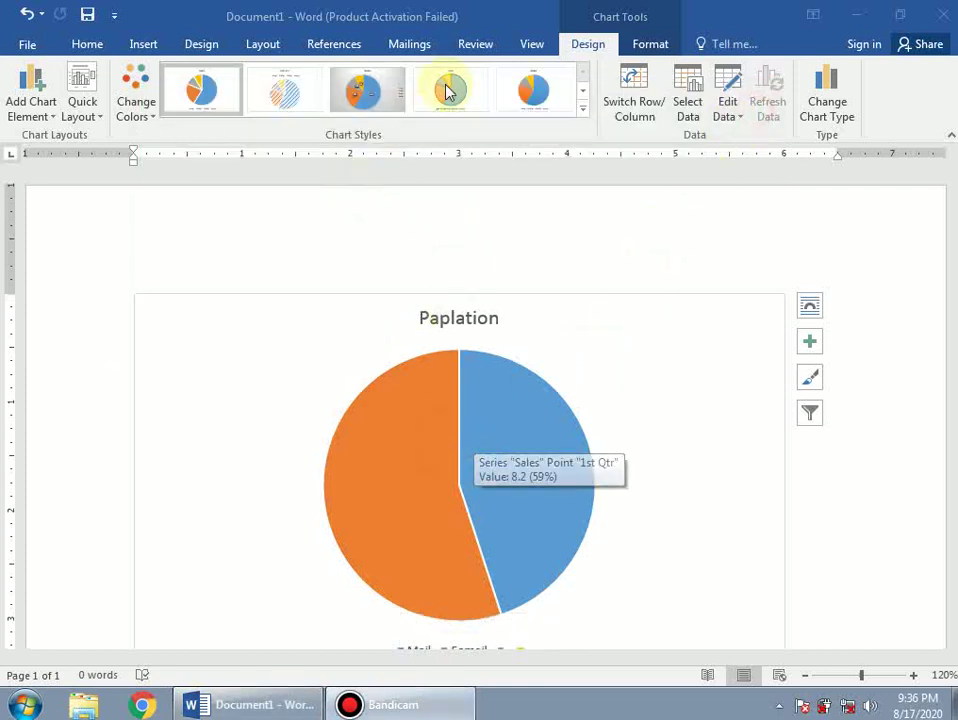
click(100, 45)
key(Delete)
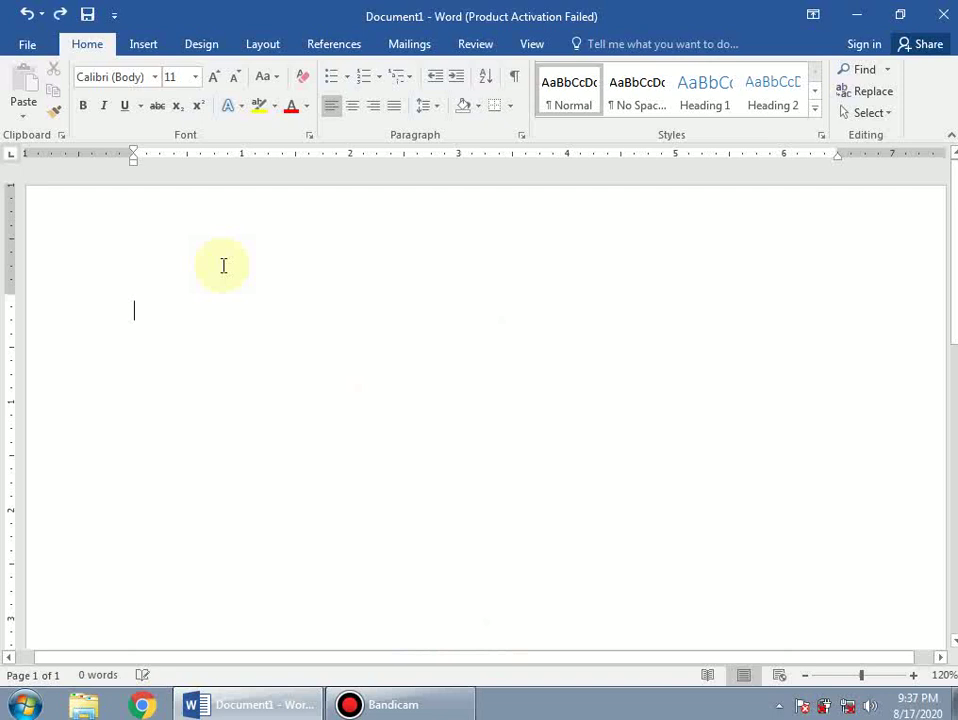
Browse the Area, Stock, Treemap and Radar chart types, then insert a Waterfall chart
click(143, 45)
click(266, 93)
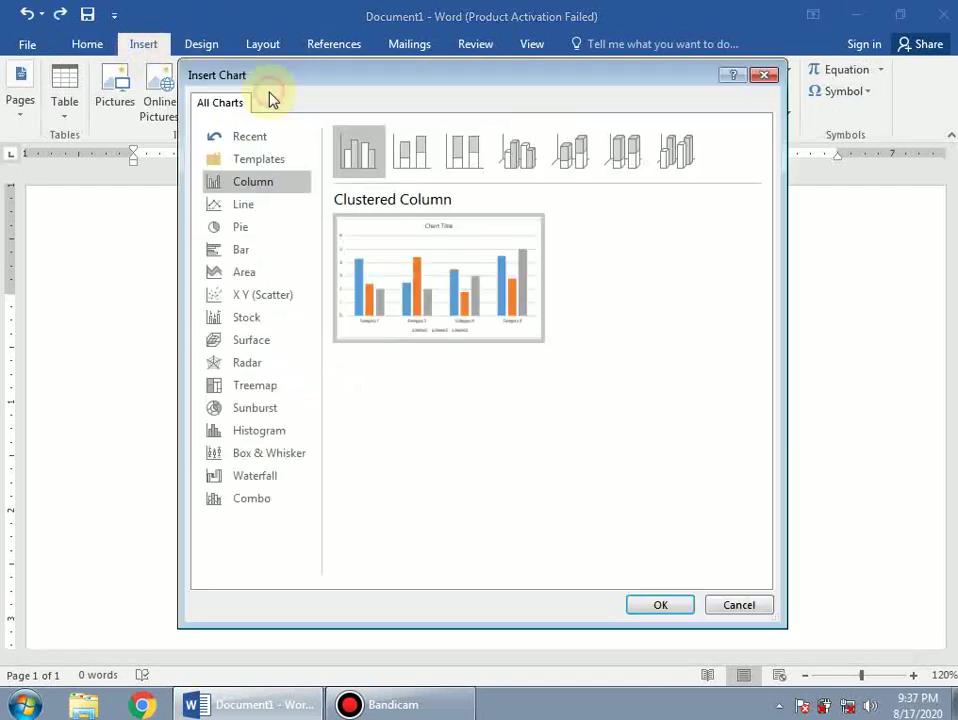
click(245, 274)
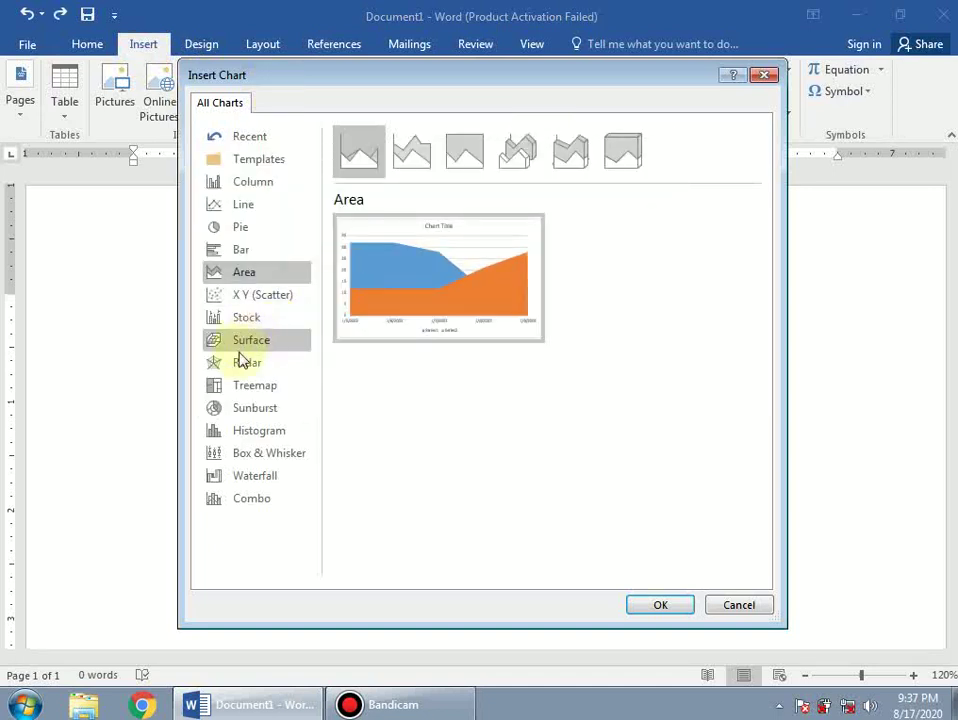
click(250, 322)
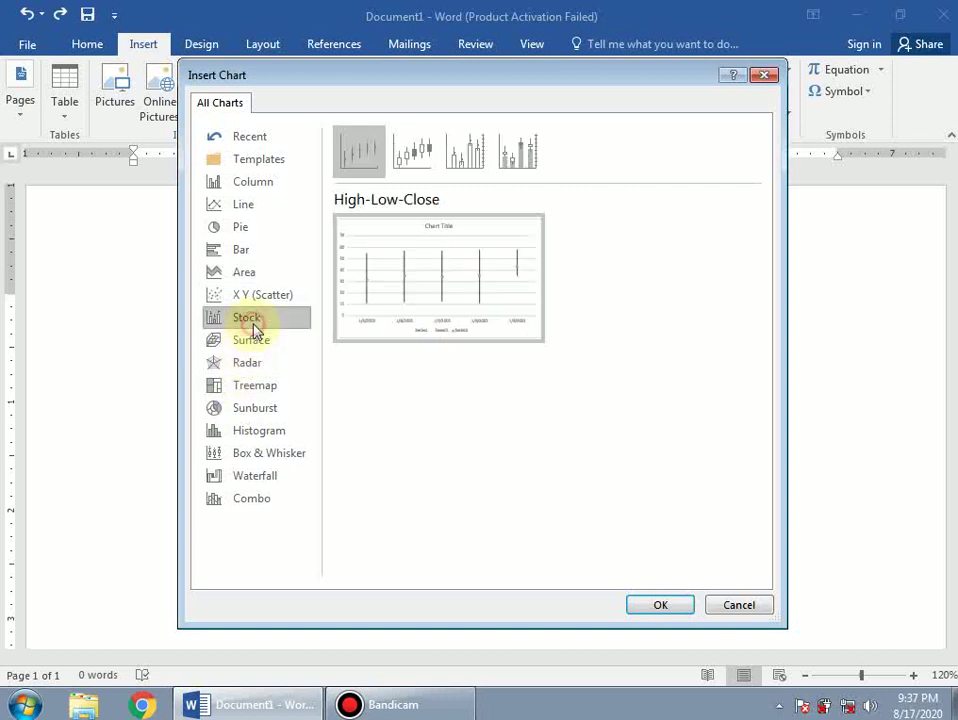
click(268, 389)
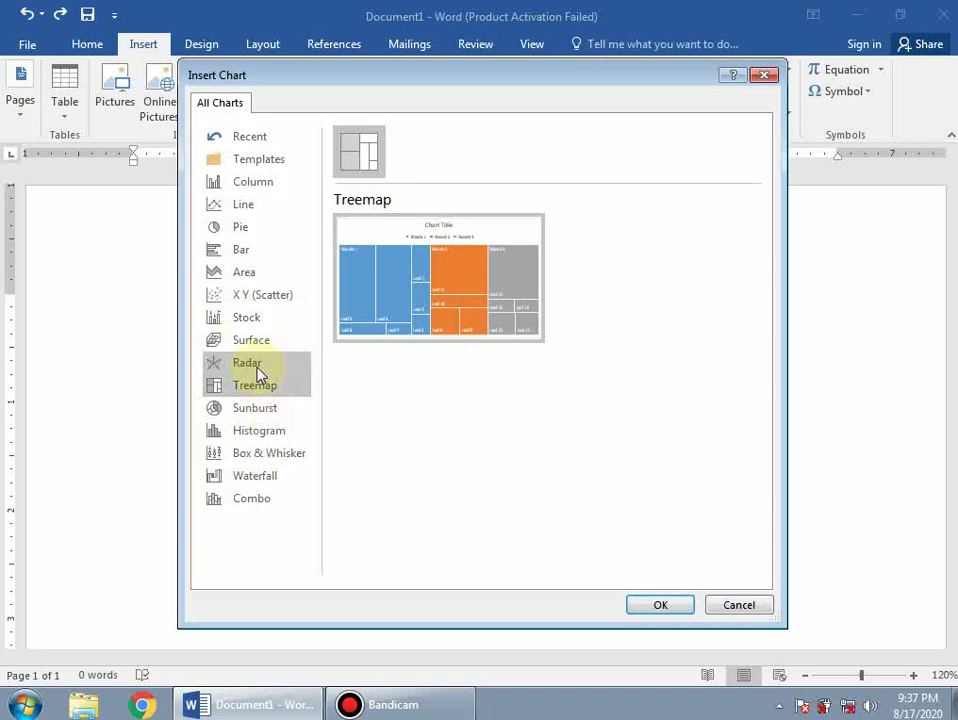
click(258, 370)
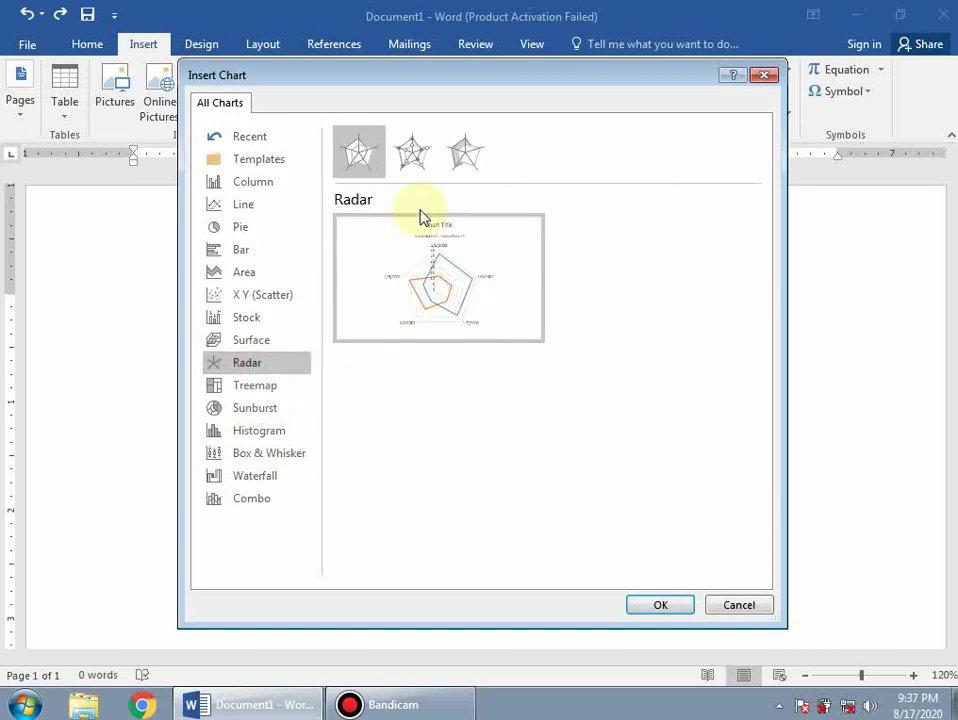
mouse_move(438, 278)
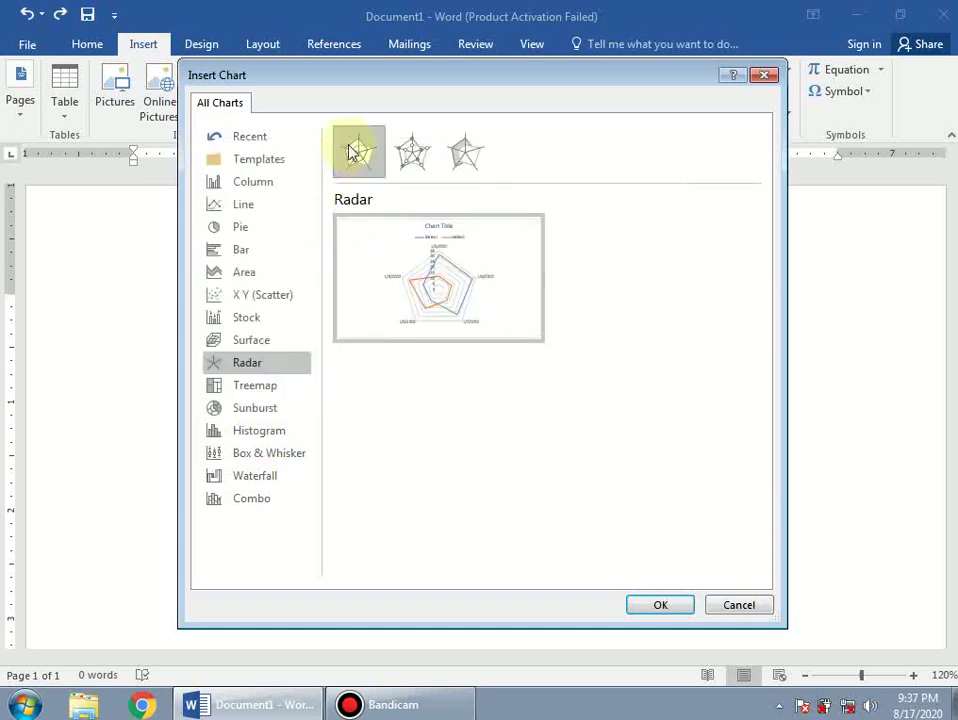
click(412, 150)
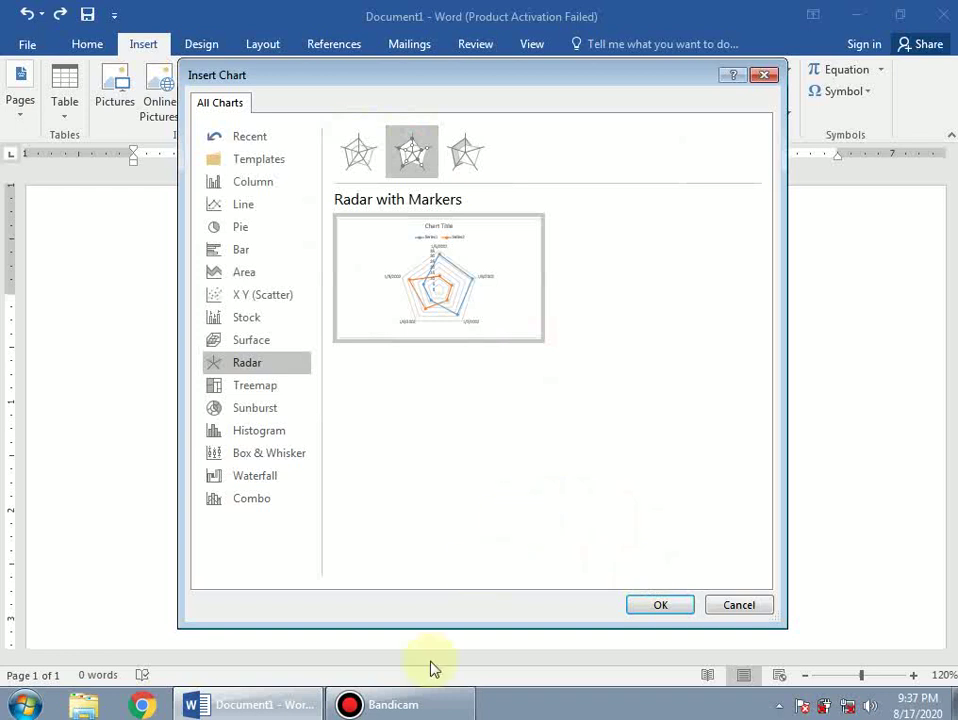
click(258, 478)
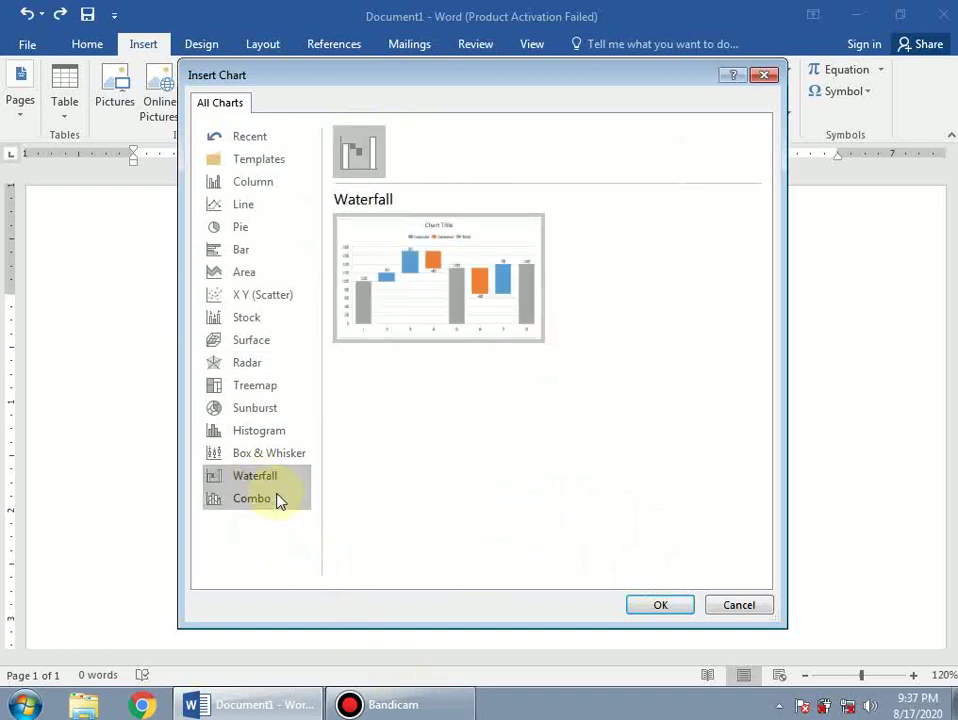
click(659, 605)
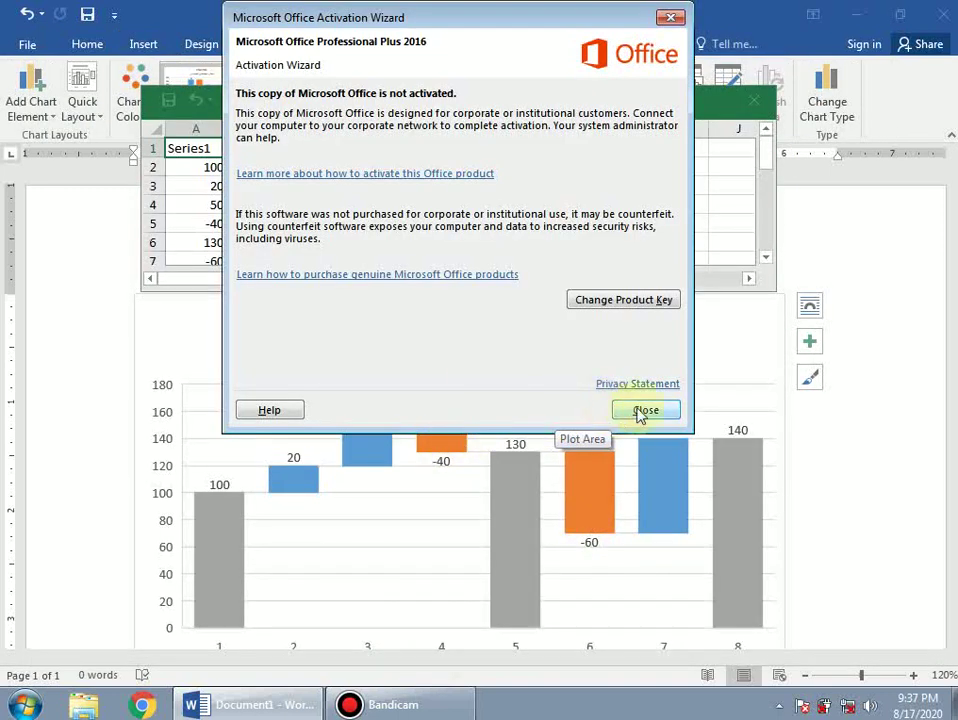
Dismiss the activation notice, close the waterfall data sheet, then undo the chart insertion
click(640, 412)
scroll(455, 481, down, 2)
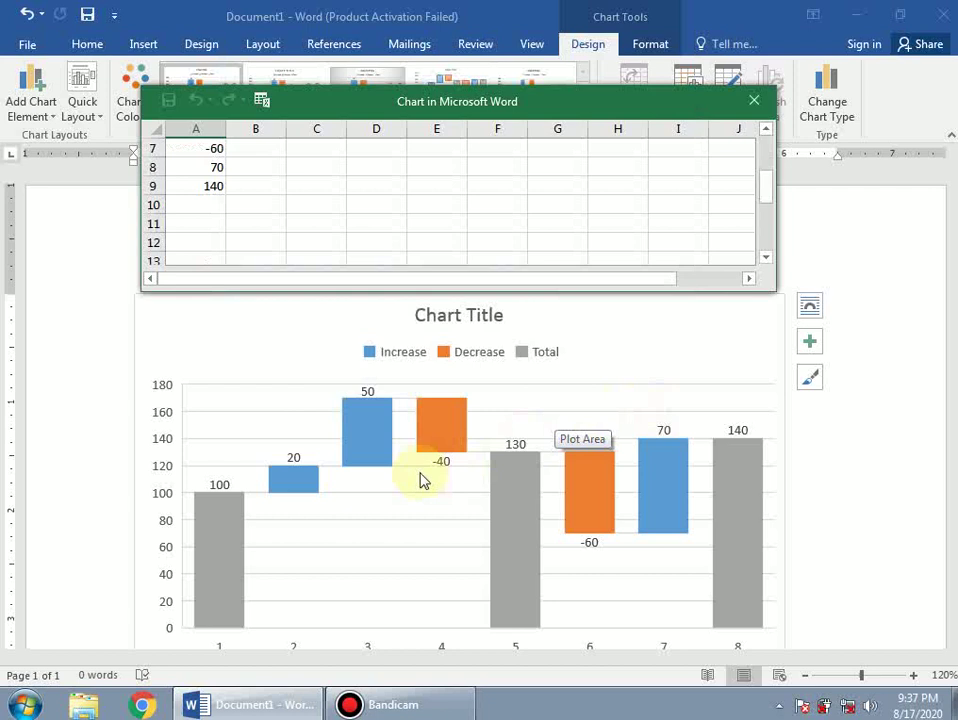
click(754, 100)
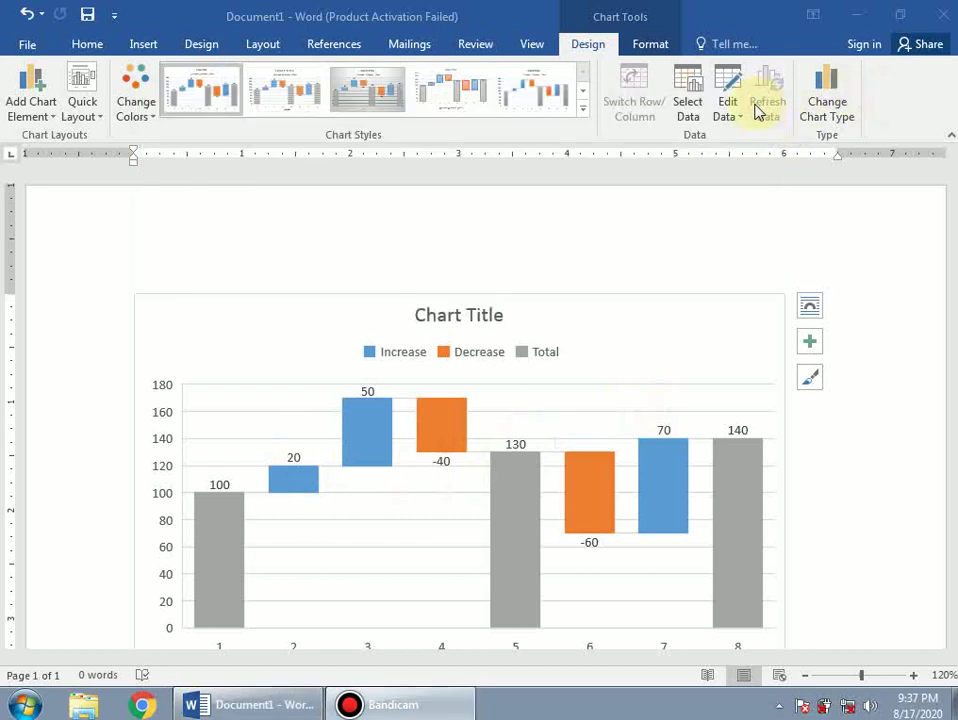
click(783, 449)
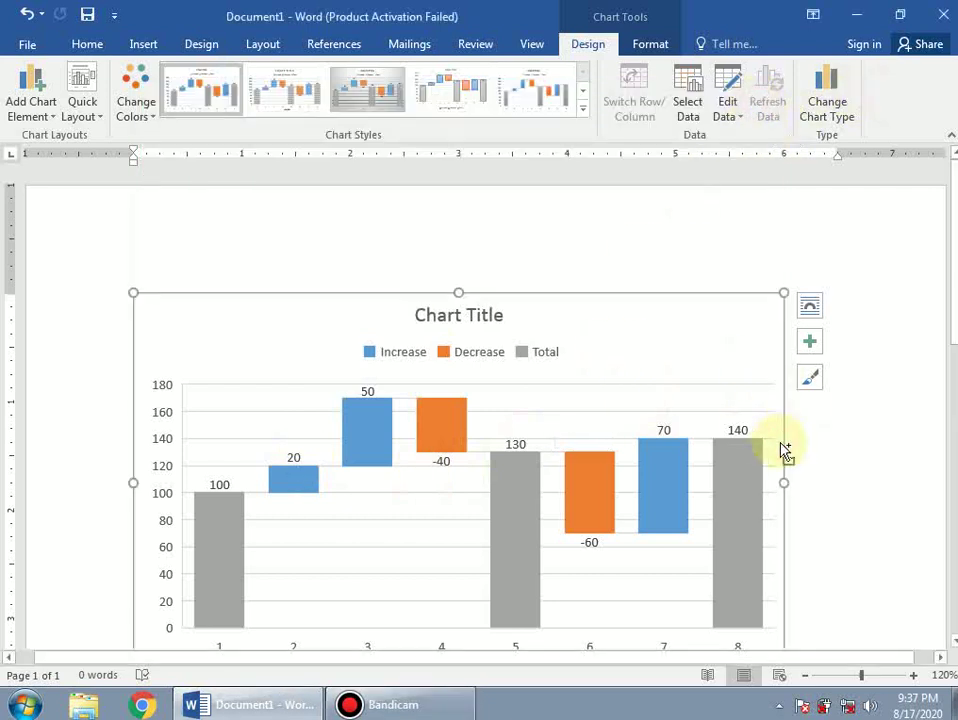
double_click(783, 449)
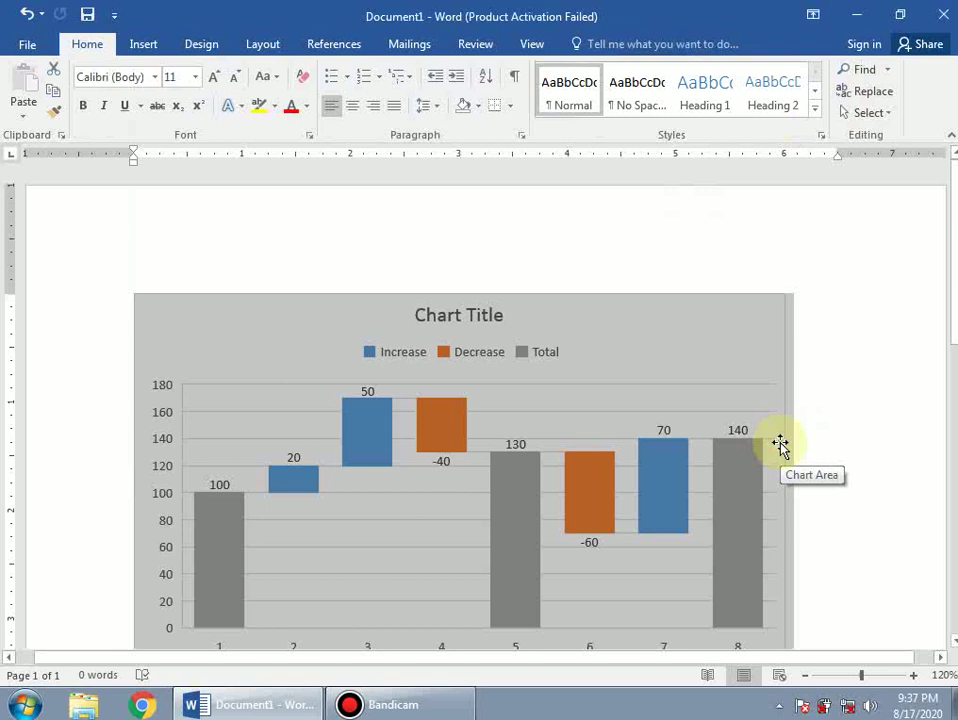
key(ctrl+z)
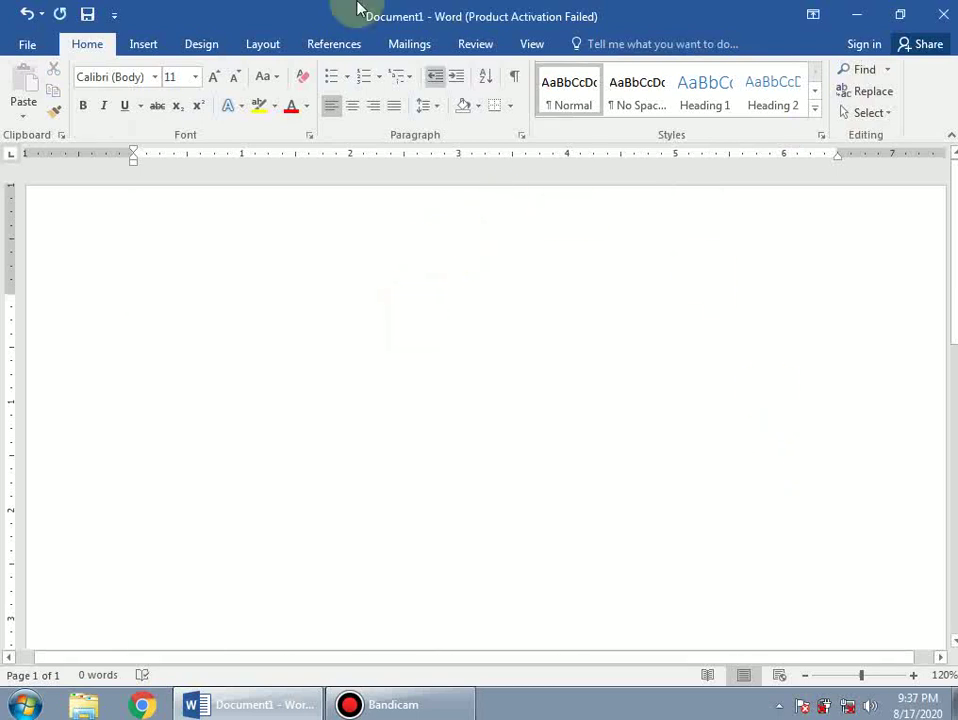
Open the Computer drives window from the Start menu, then return to Word
click(145, 47)
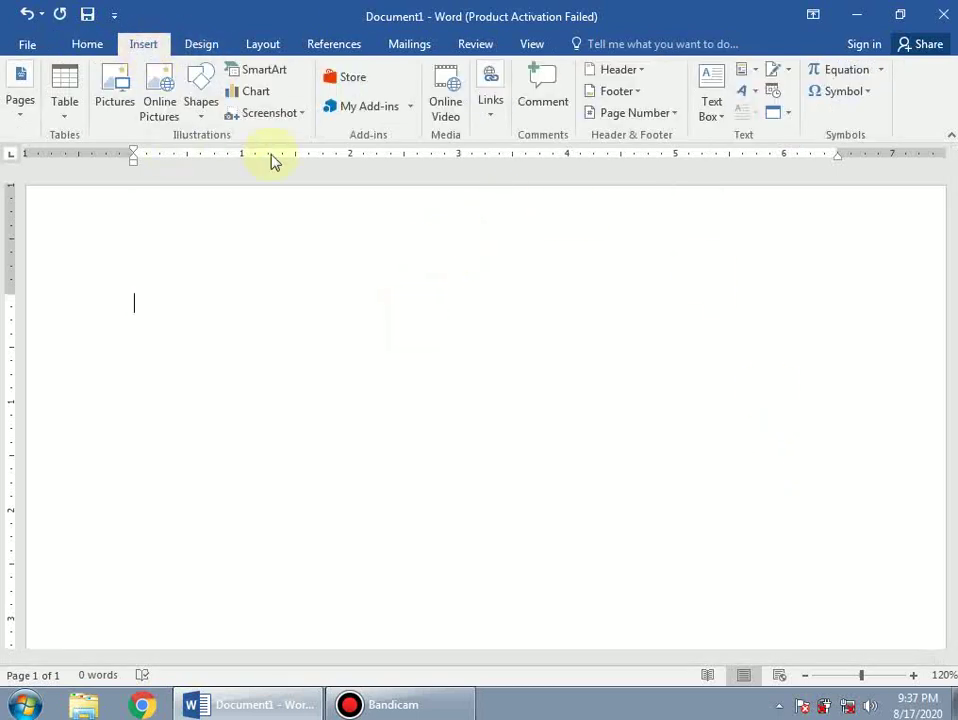
click(304, 115)
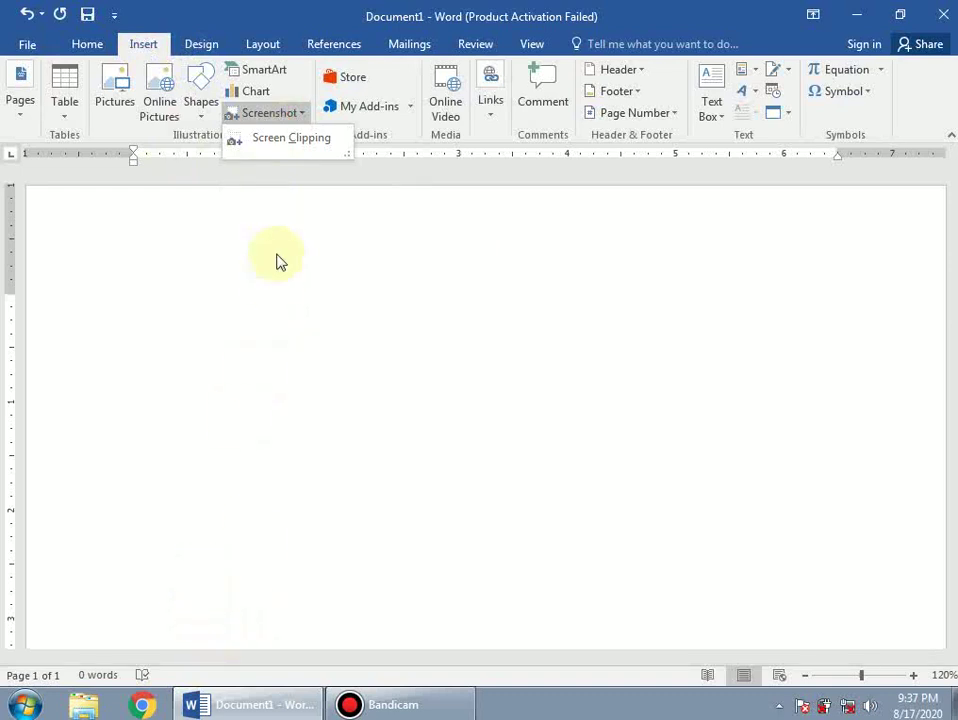
click(207, 450)
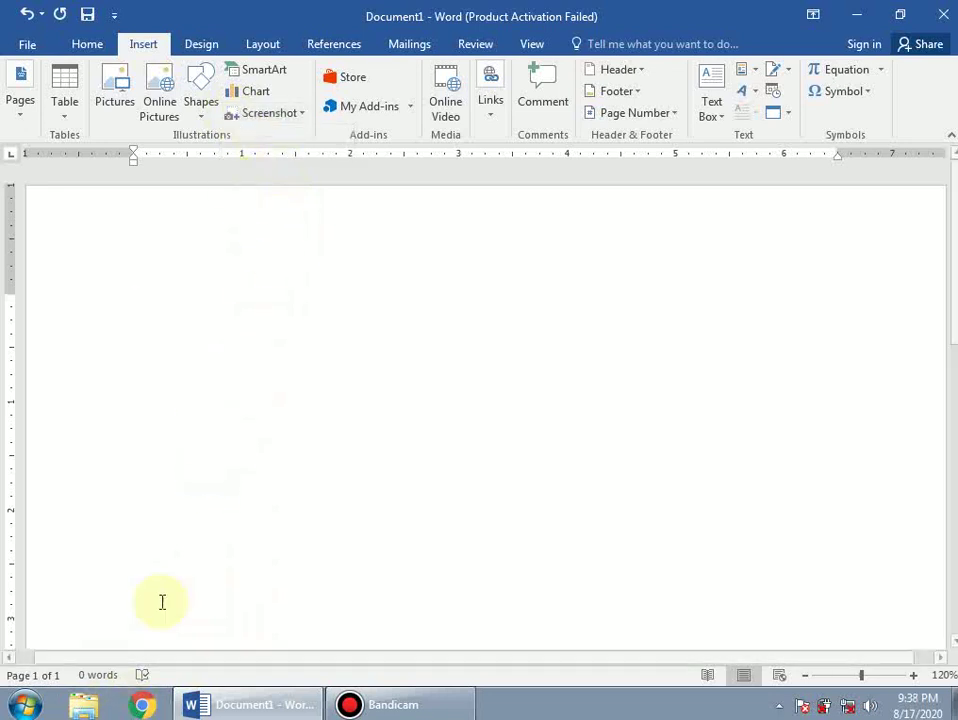
click(24, 705)
click(288, 462)
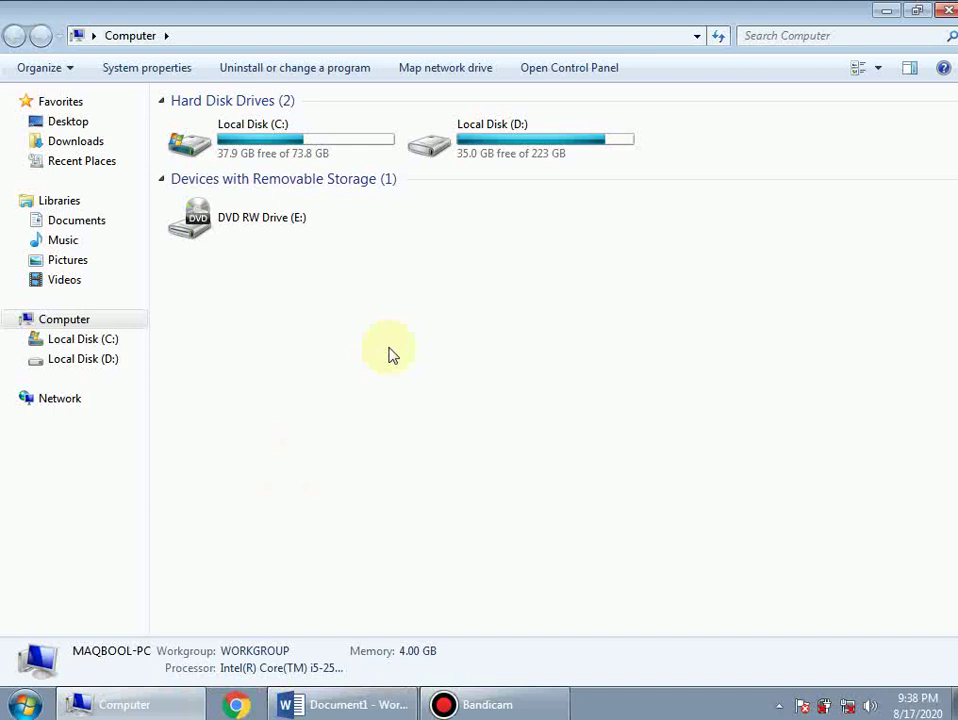
click(350, 705)
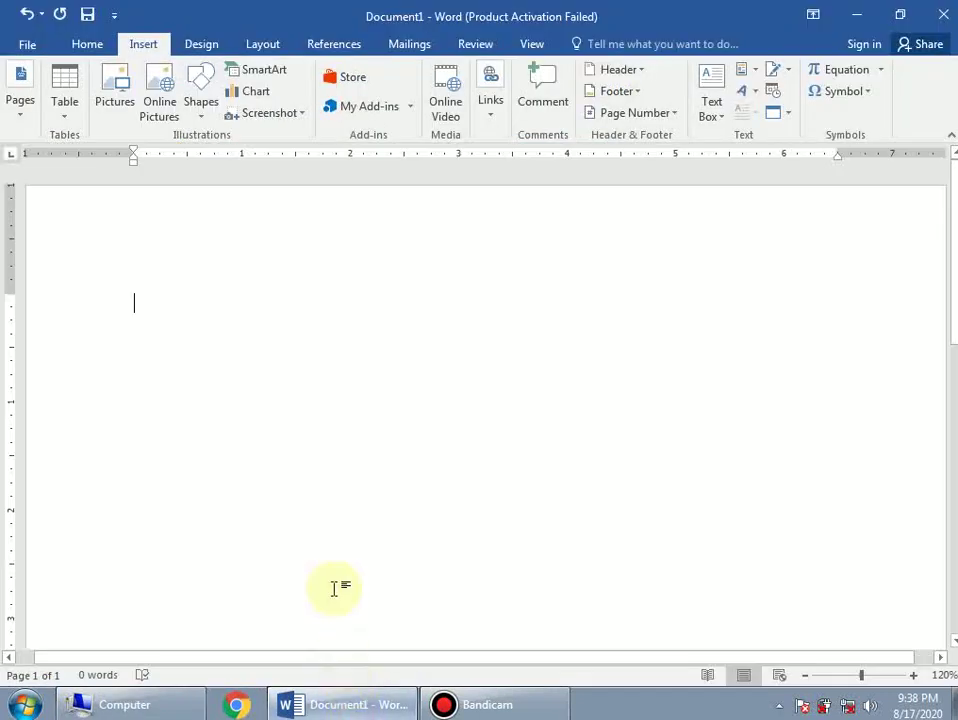
Insert a screenshot of the Computer window into Document1
click(275, 116)
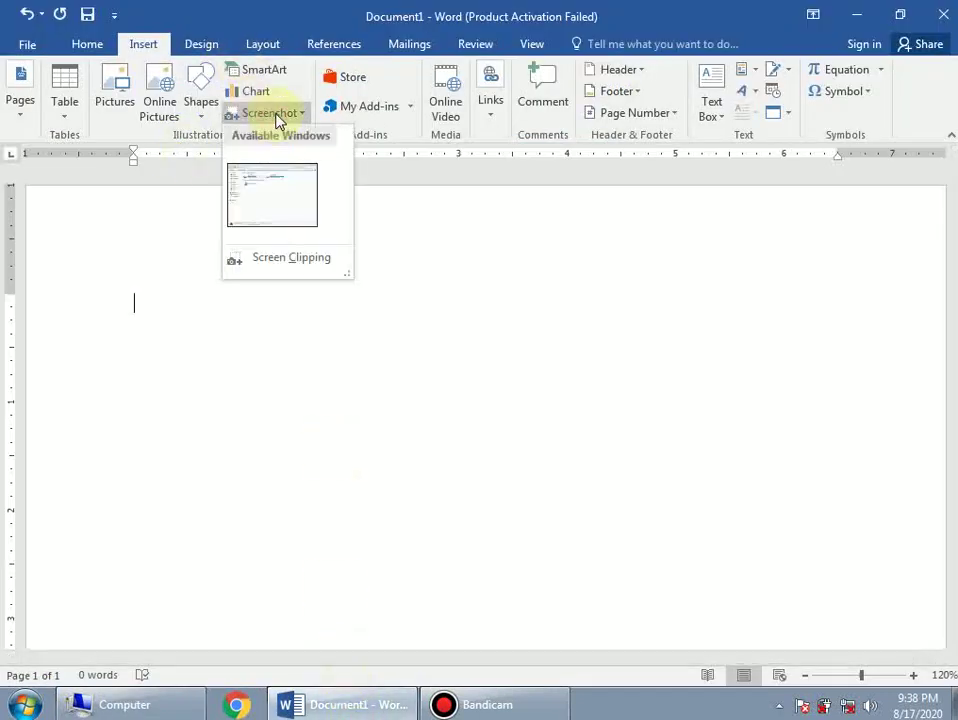
click(267, 209)
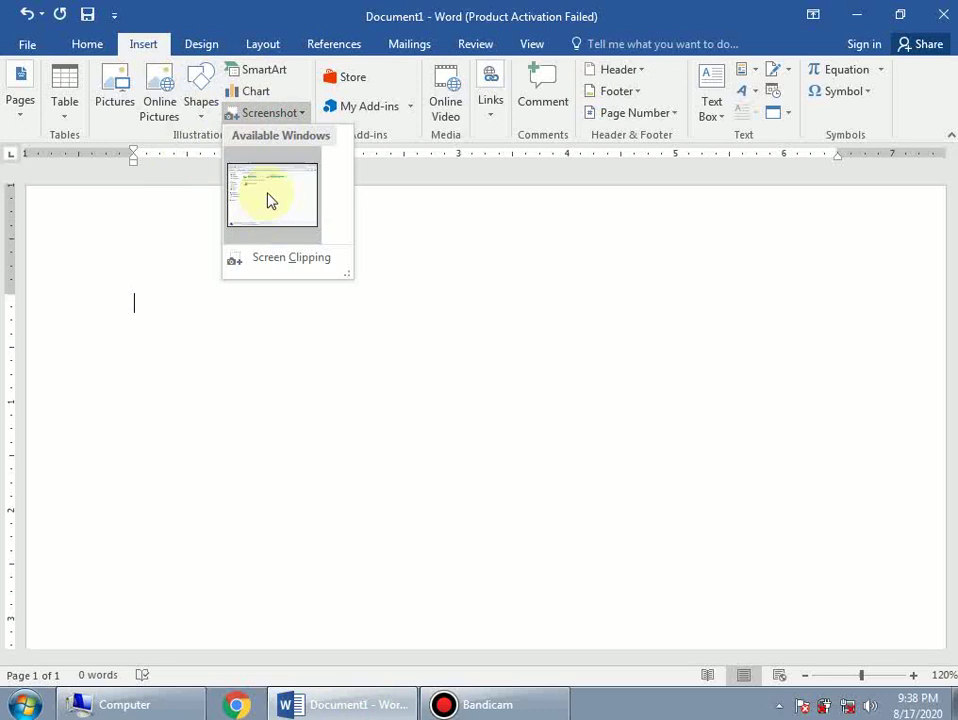
click(274, 206)
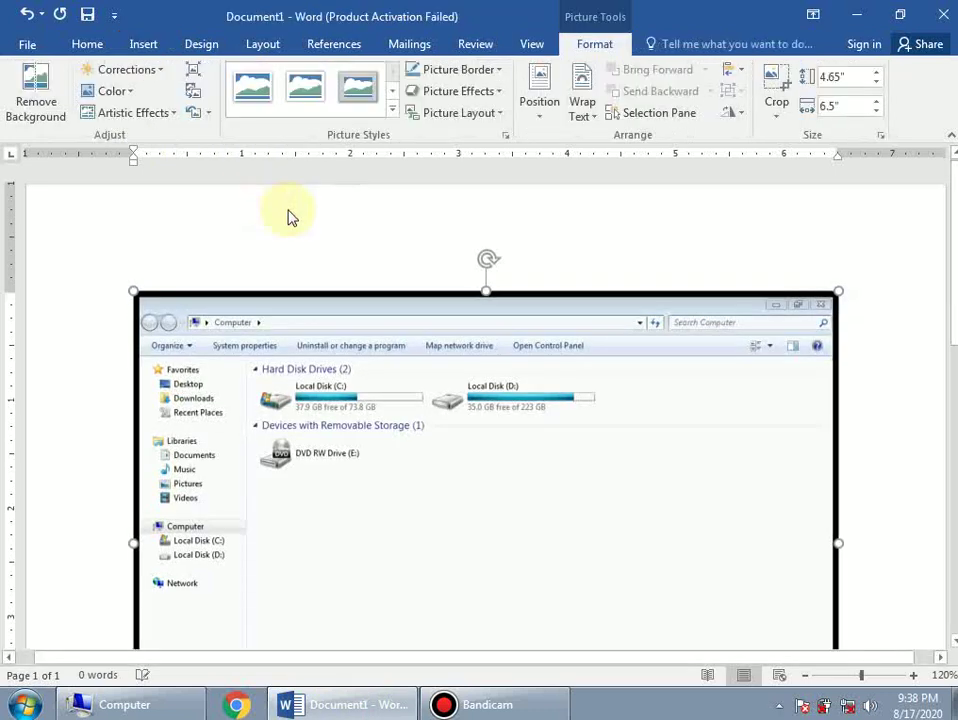
Delete the Computer window screenshot from the document
scroll(532, 498, down, 2)
scroll(532, 498, down, 3)
scroll(532, 497, up, 3)
scroll(532, 498, up, 1)
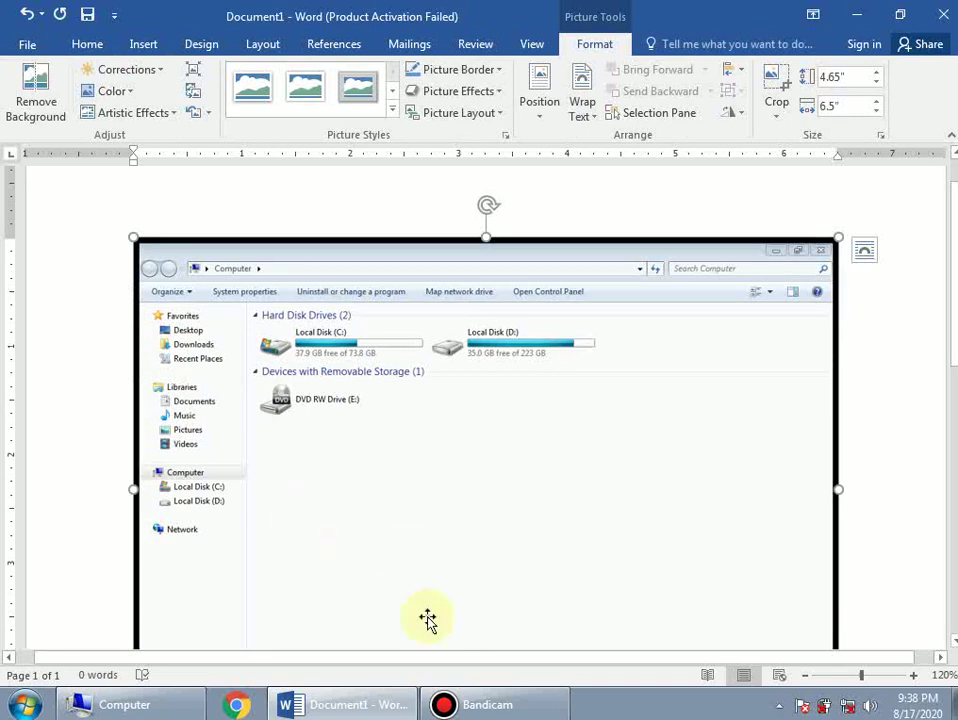
click(155, 714)
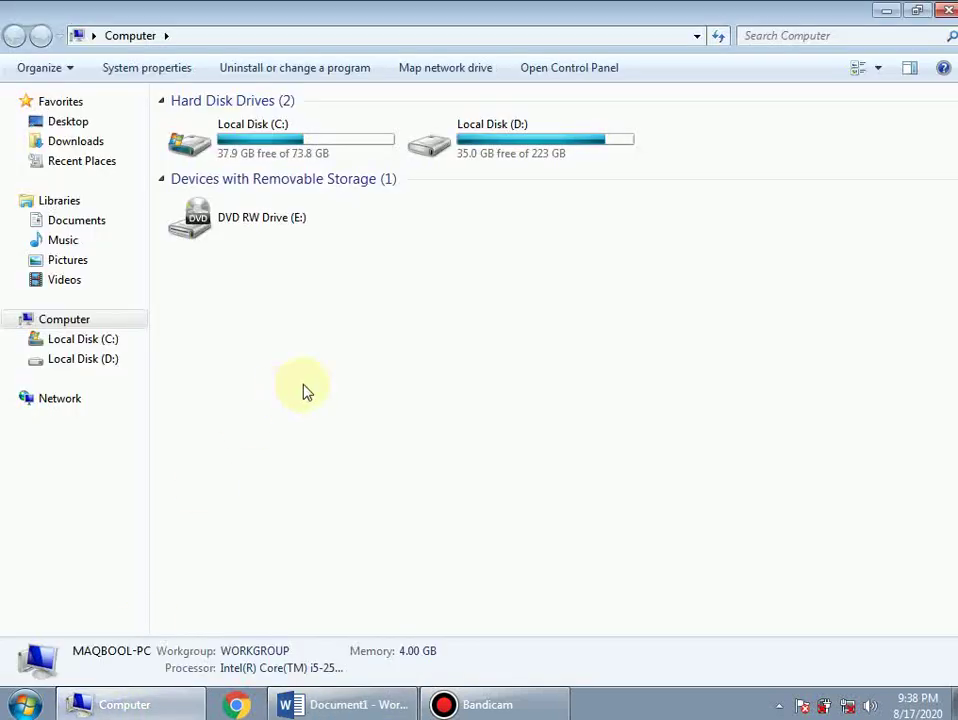
click(349, 712)
key(Delete)
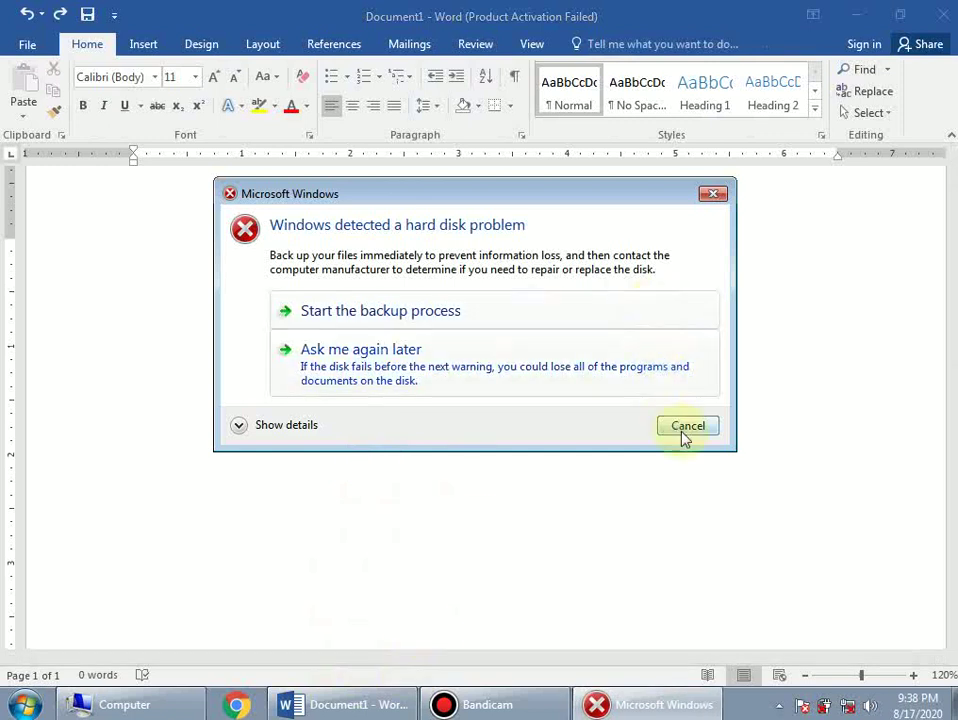
click(682, 432)
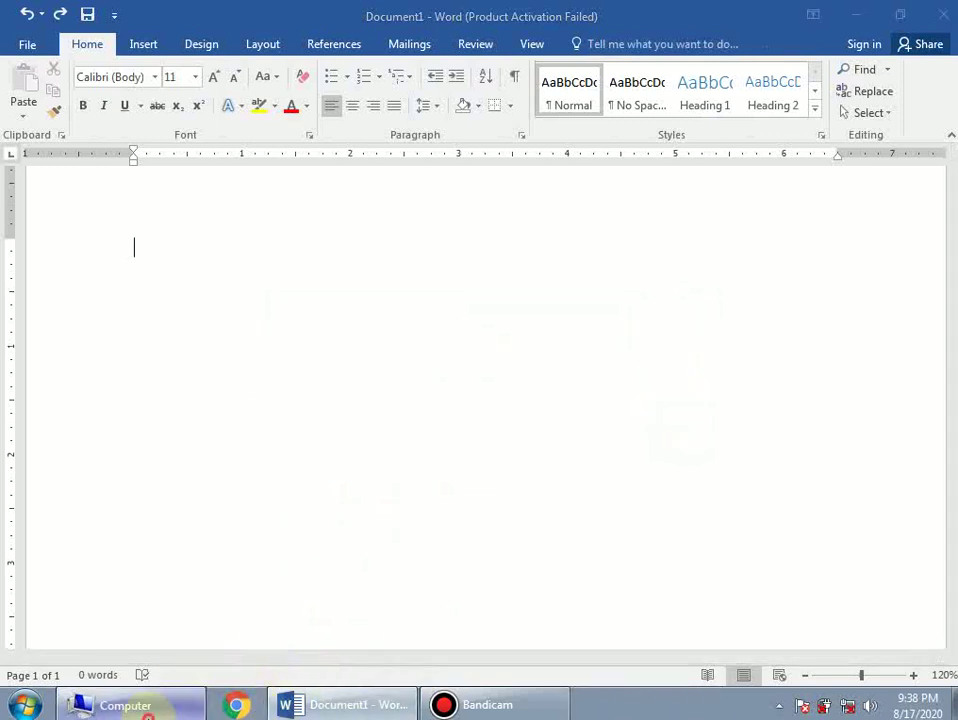
Open Local Disk (C:), screenshot its window into Word, then delete that screenshot too
click(140, 706)
double_click(340, 153)
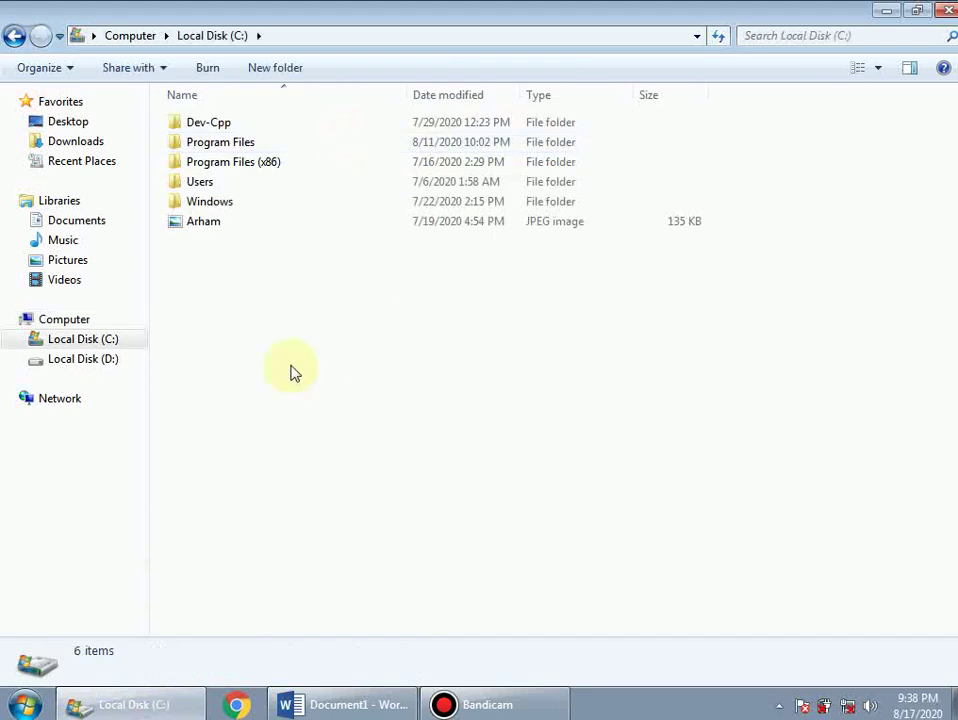
click(340, 705)
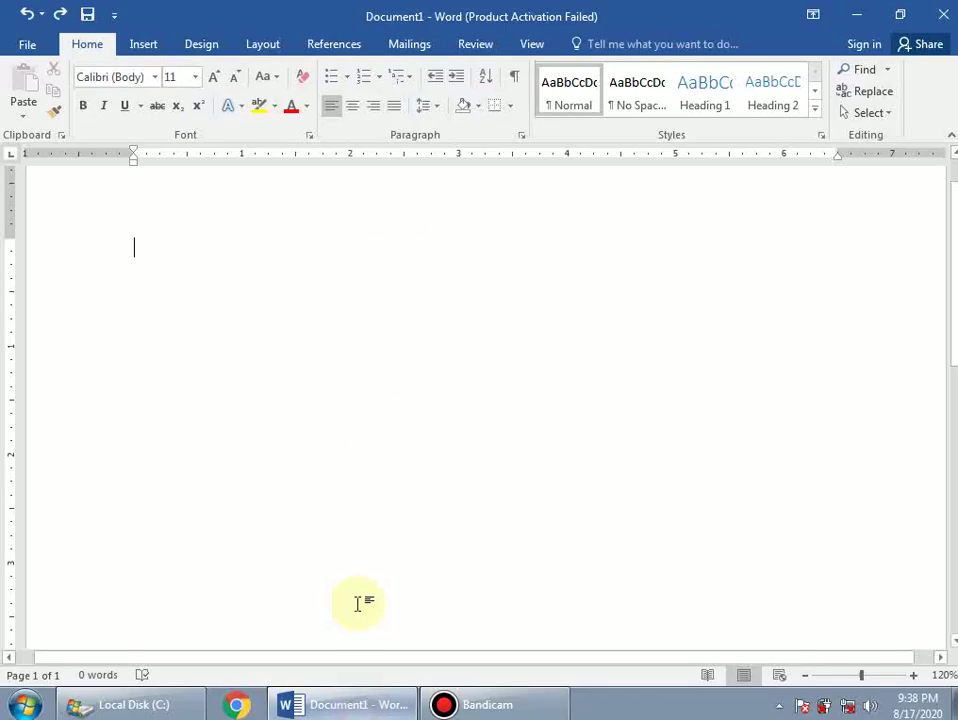
click(146, 45)
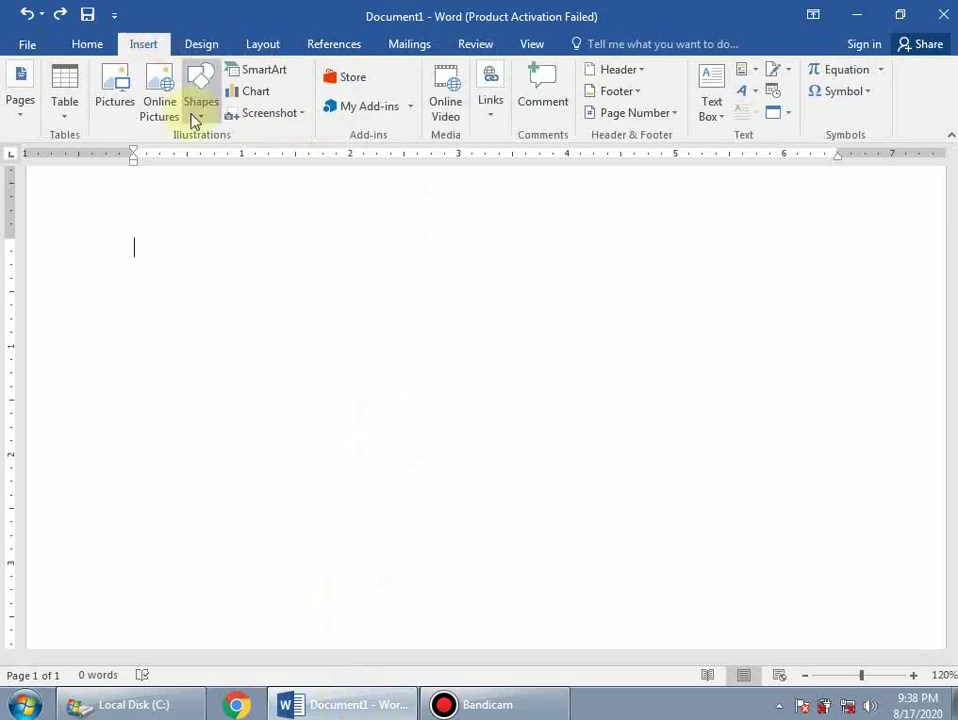
click(295, 117)
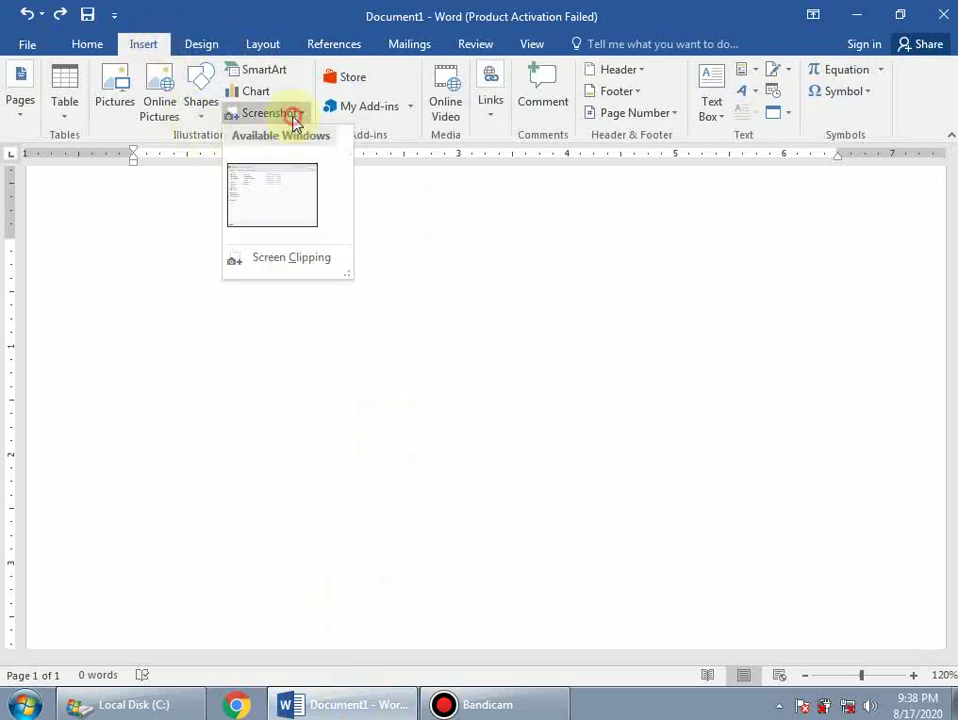
click(276, 198)
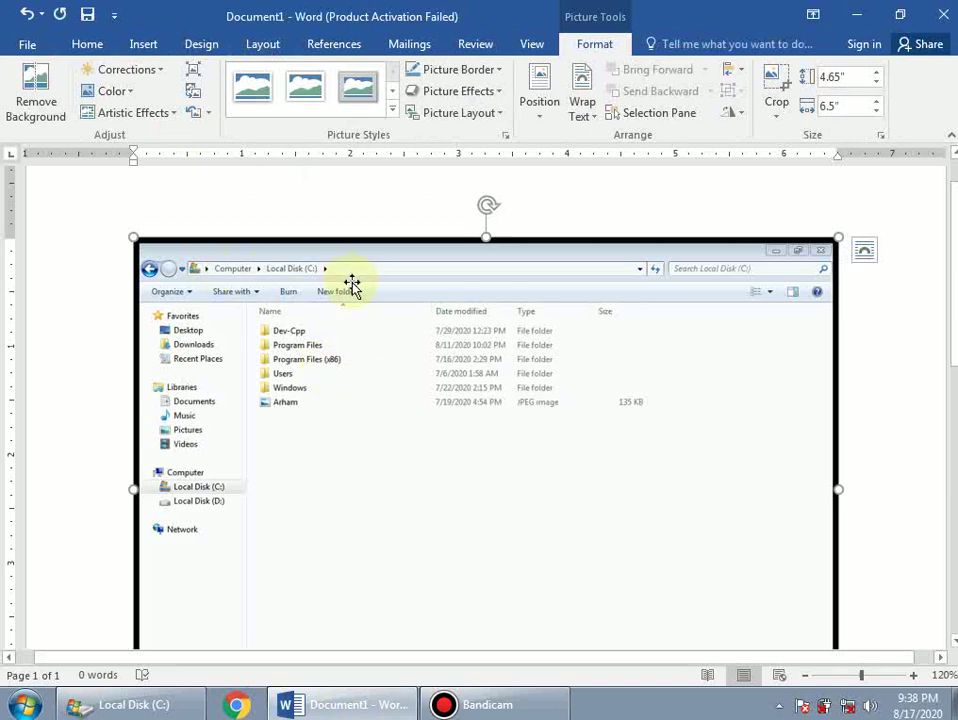
scroll(381, 305, down, 1)
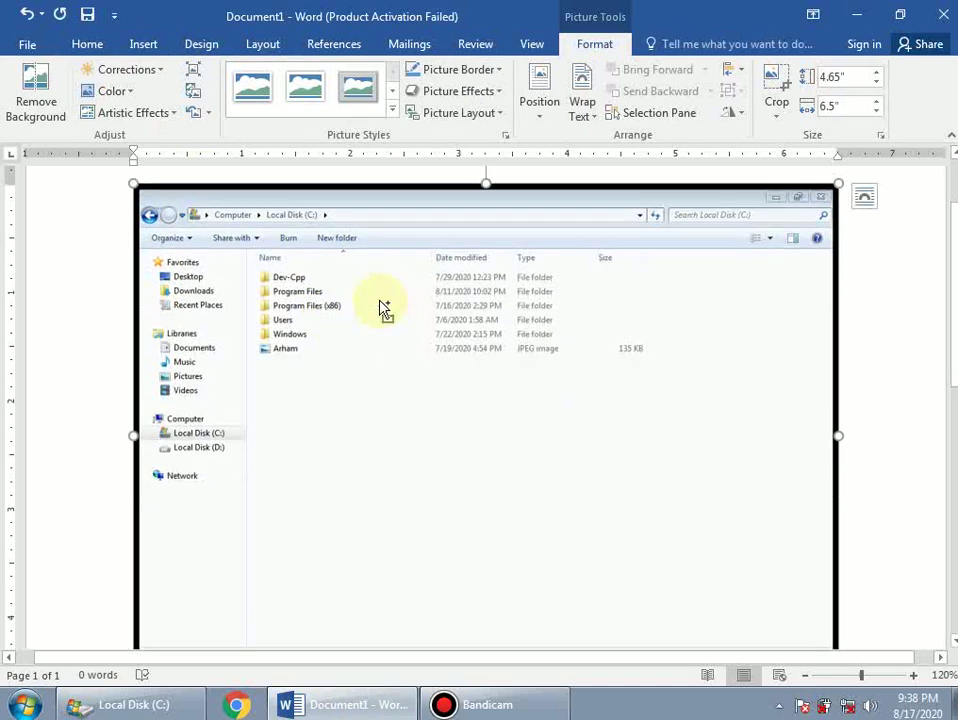
key(Delete)
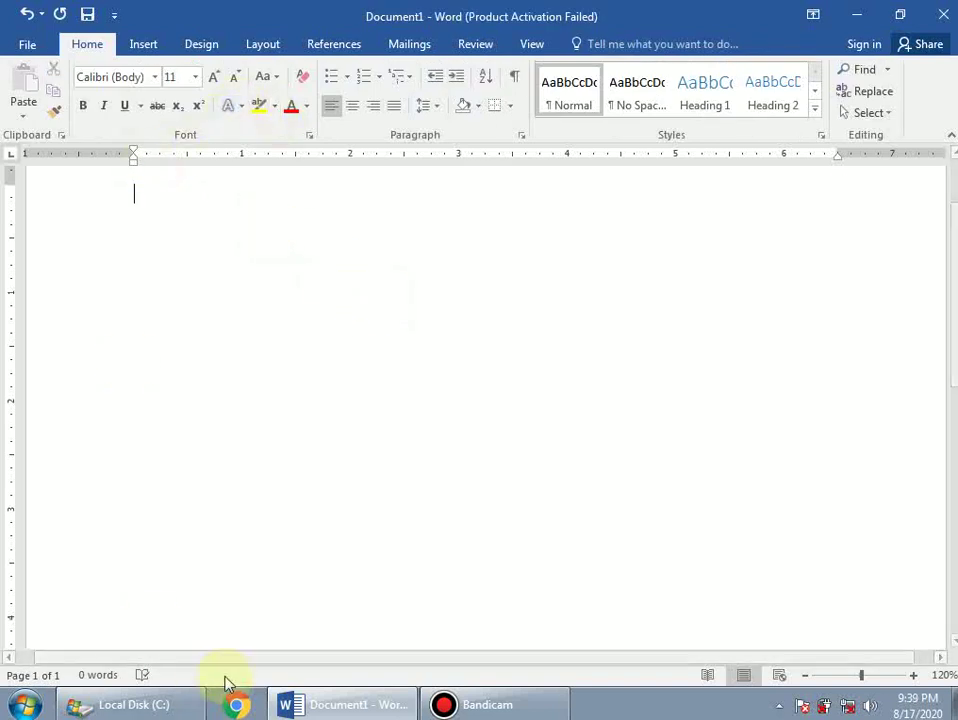
click(120, 704)
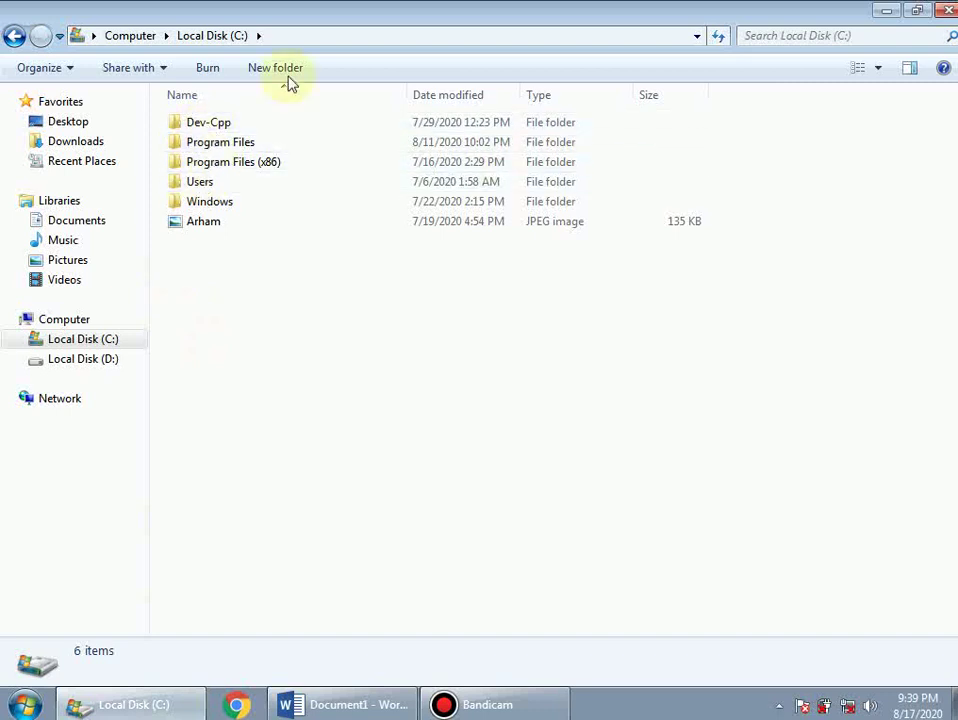
Switch the C: drive to Tiles view and screen-clip the Windows folder tile into Word
click(862, 70)
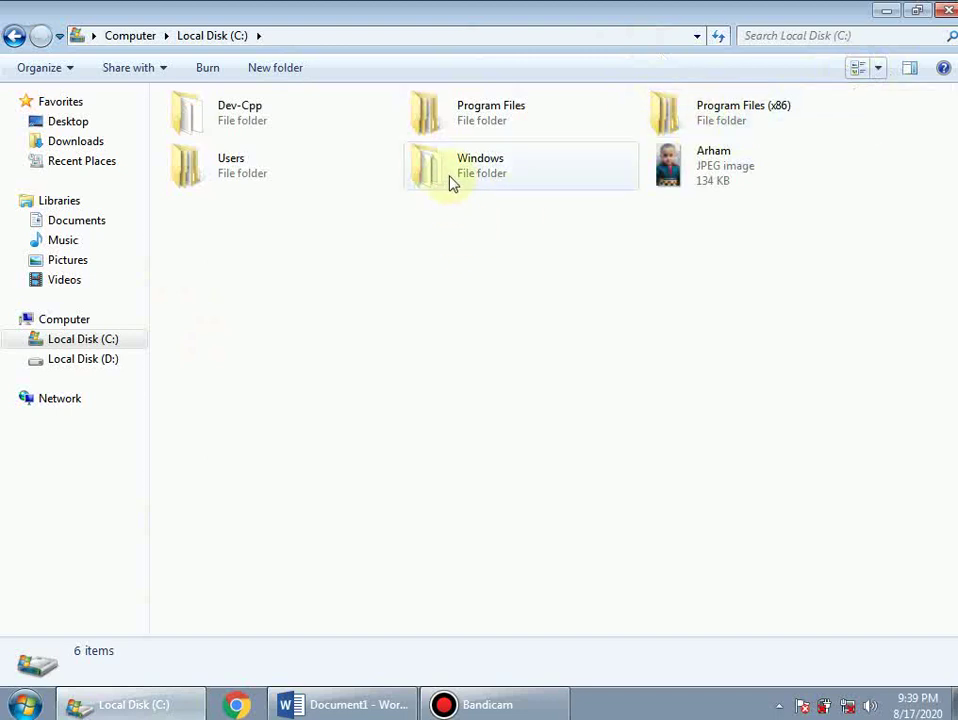
mouse_move(478, 166)
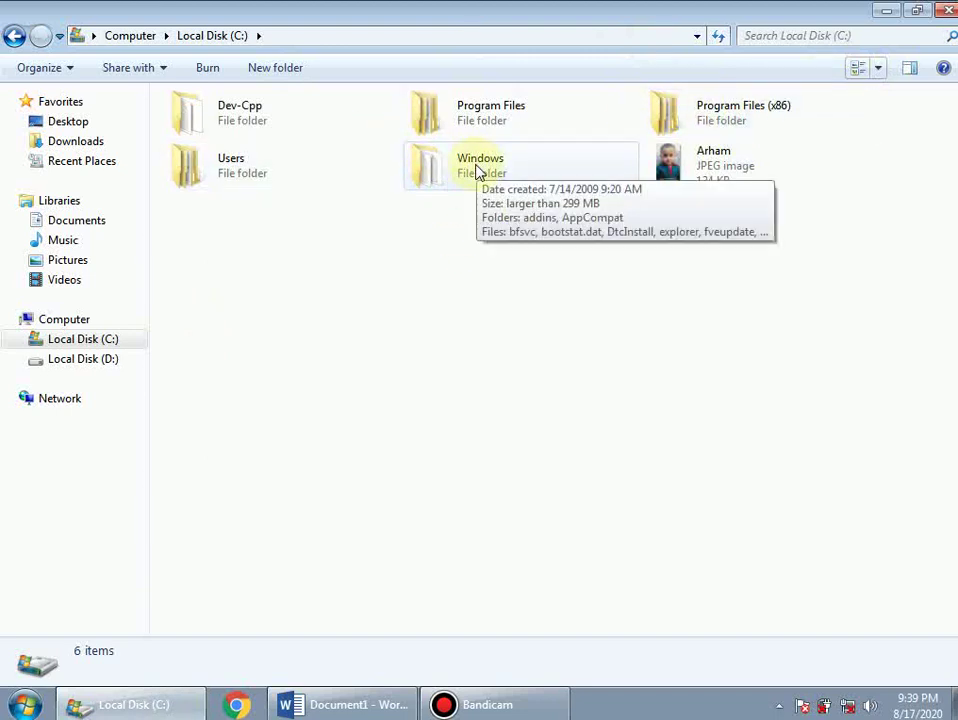
click(345, 705)
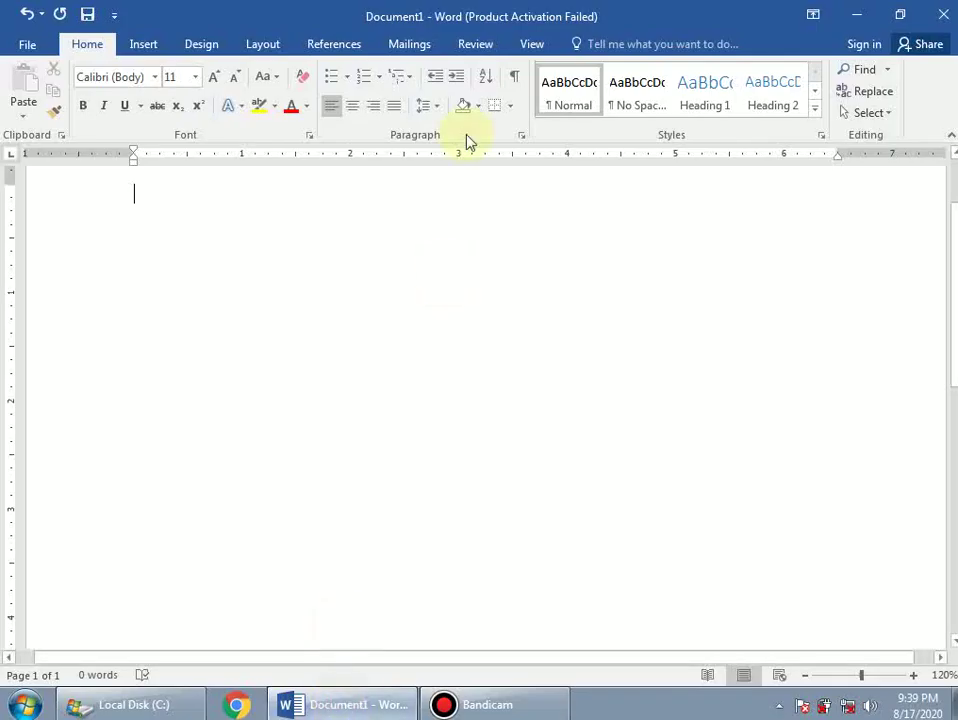
click(145, 46)
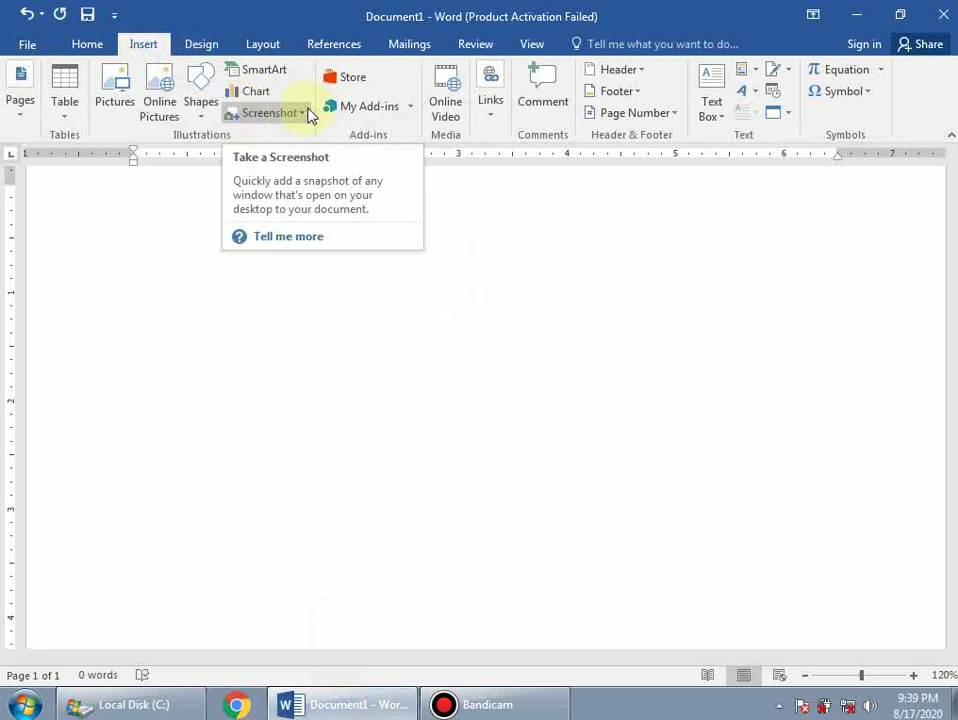
click(305, 118)
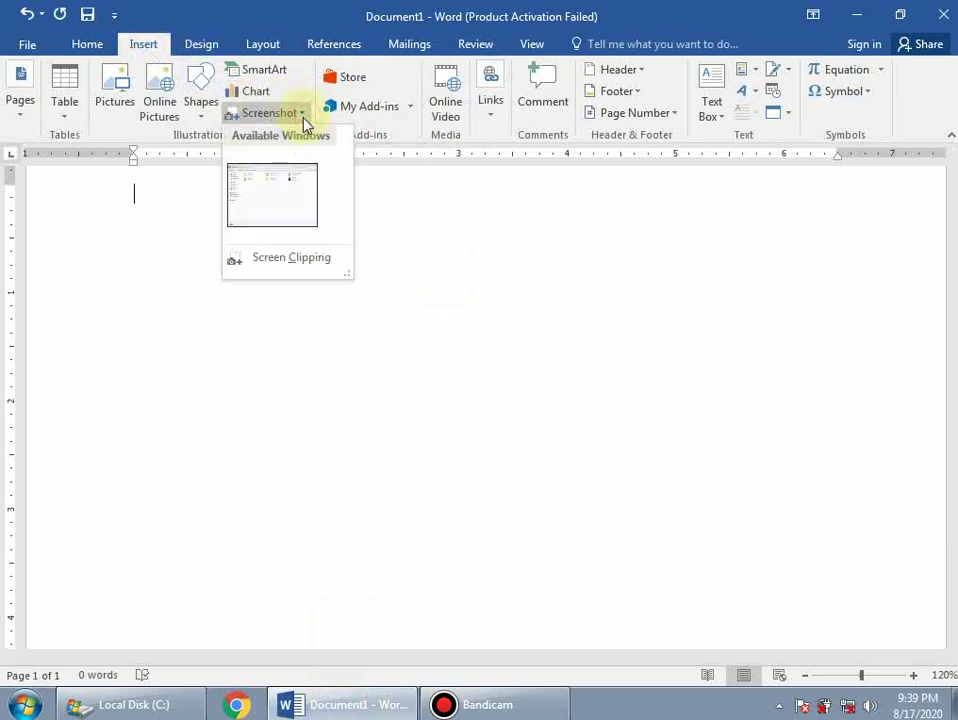
click(288, 262)
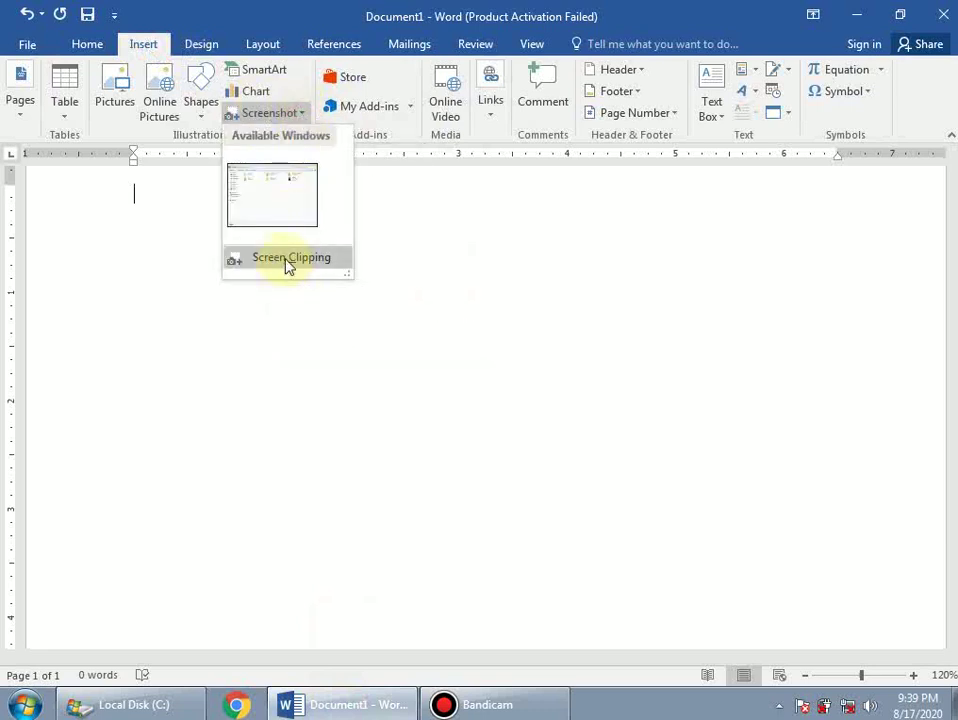
click(288, 262)
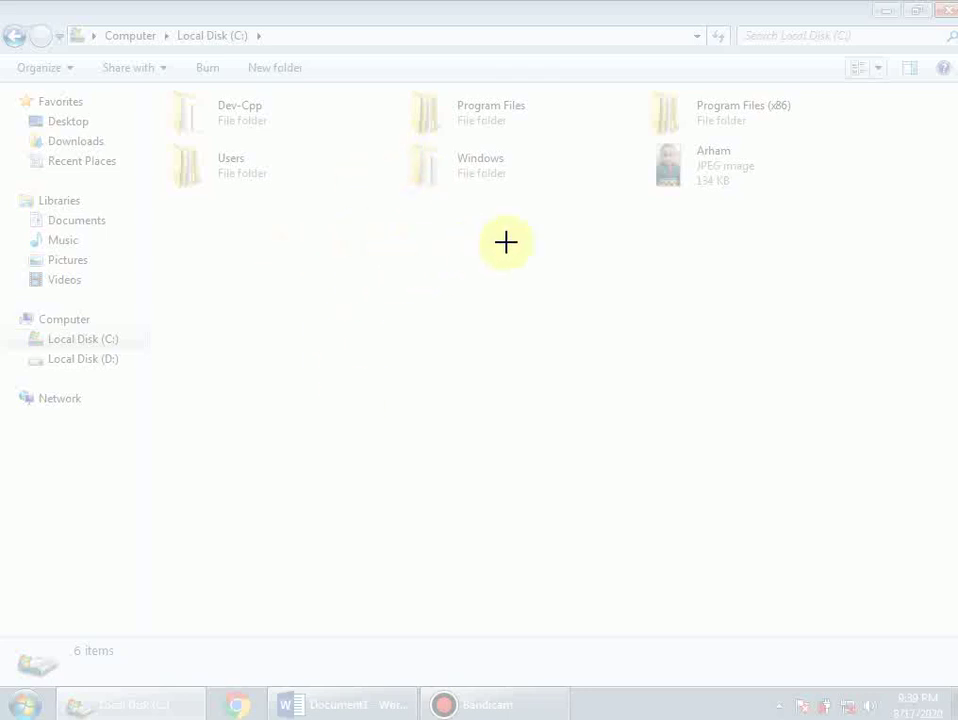
drag(560, 218, 379, 124)
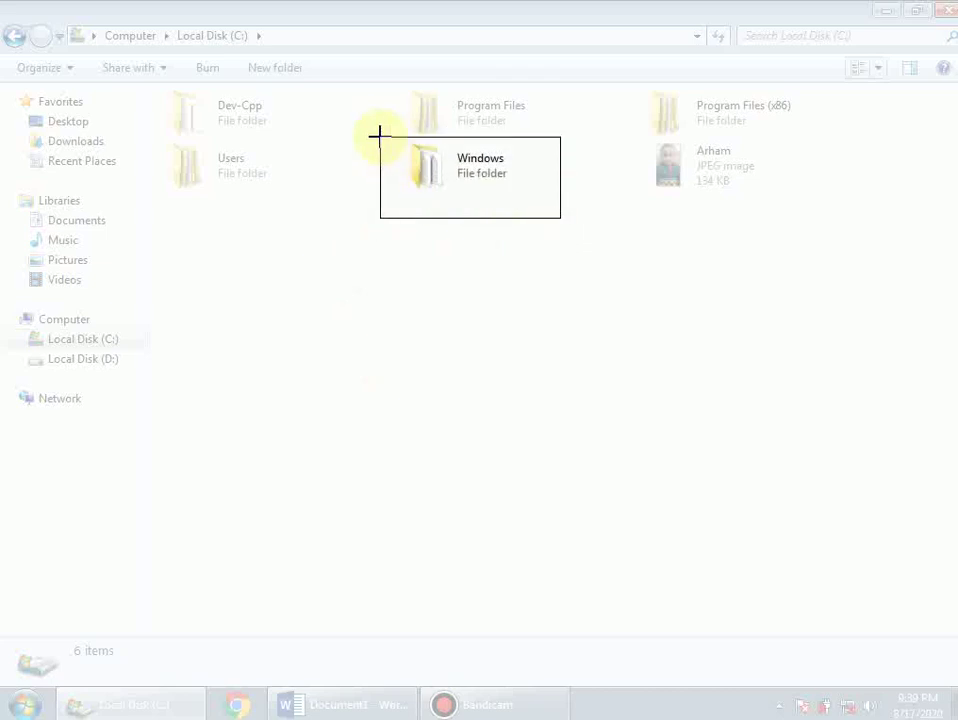
drag(376, 135, 380, 138)
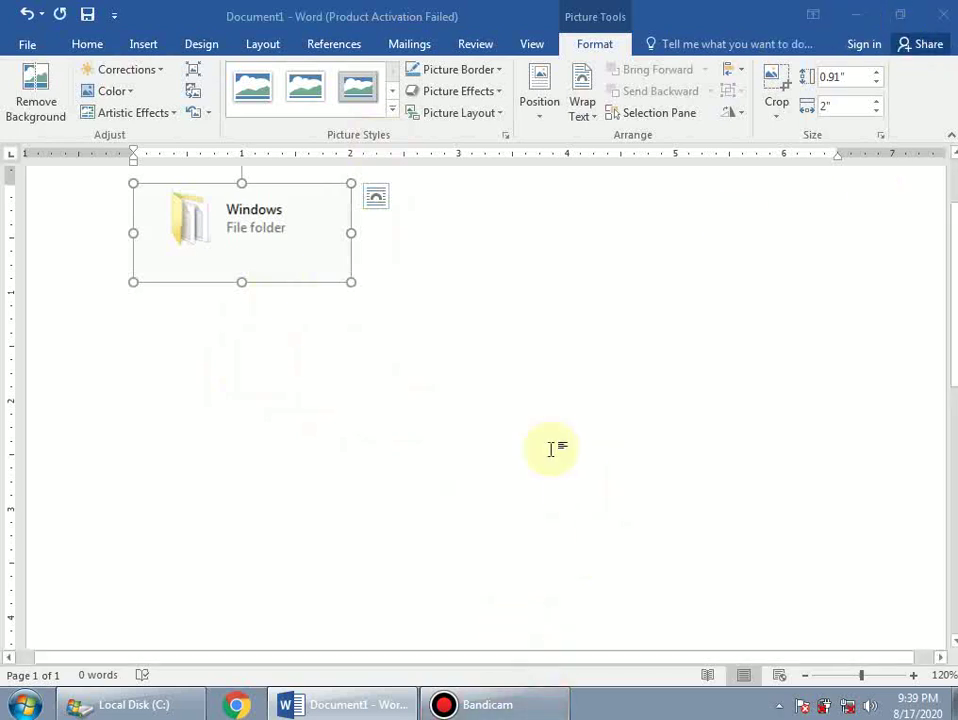
Deselect the clipped picture, then show image 2 from the w folder as a full-screen slideshow
click(361, 213)
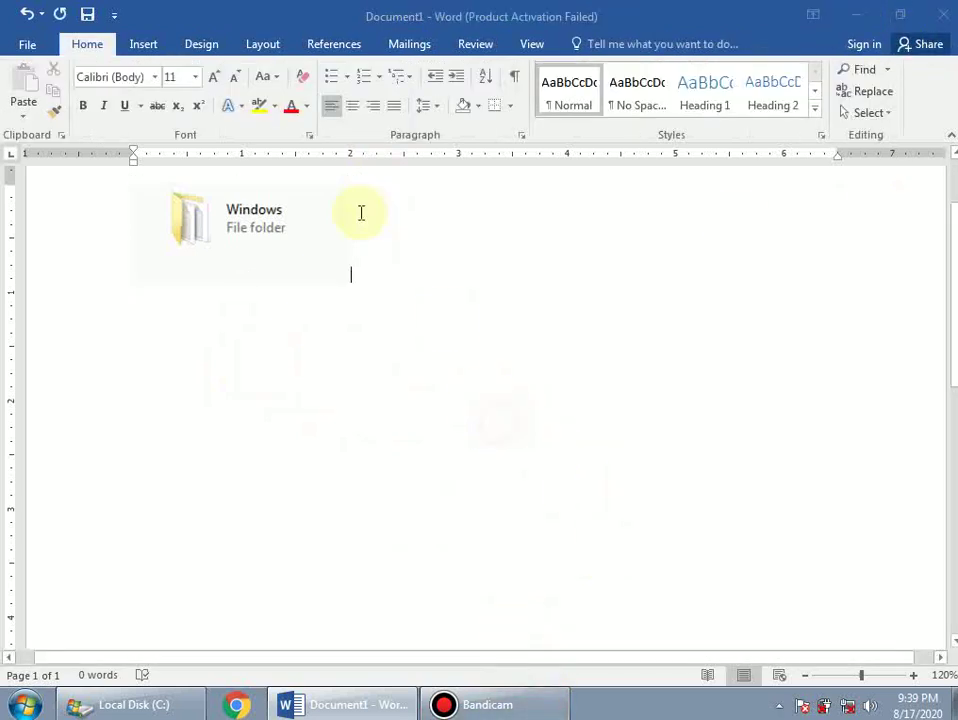
click(152, 48)
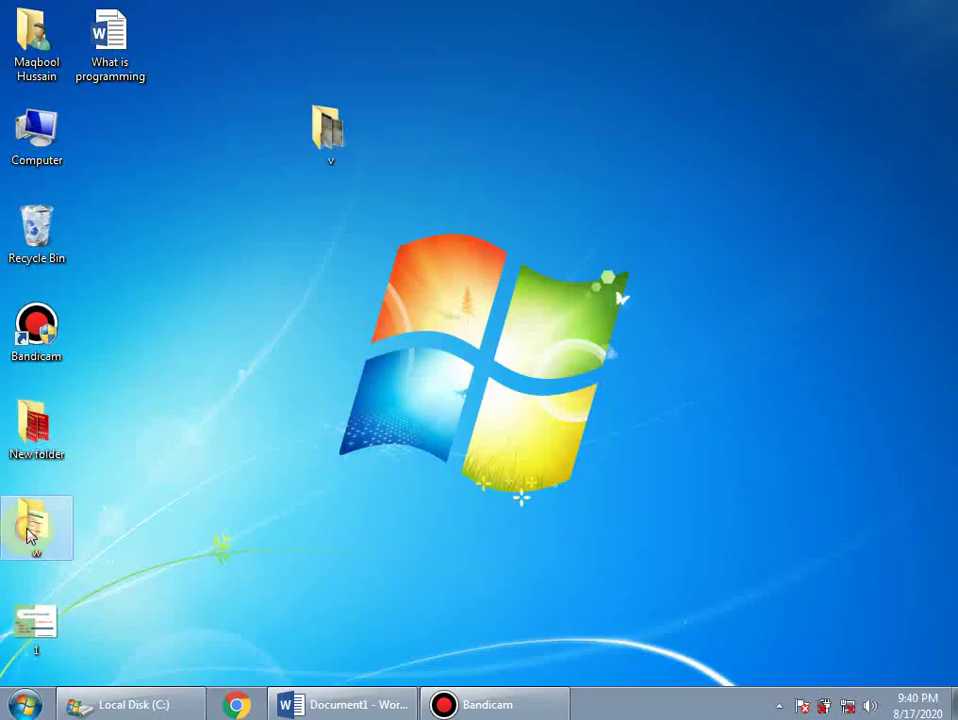
double_click(29, 537)
double_click(231, 121)
click(481, 662)
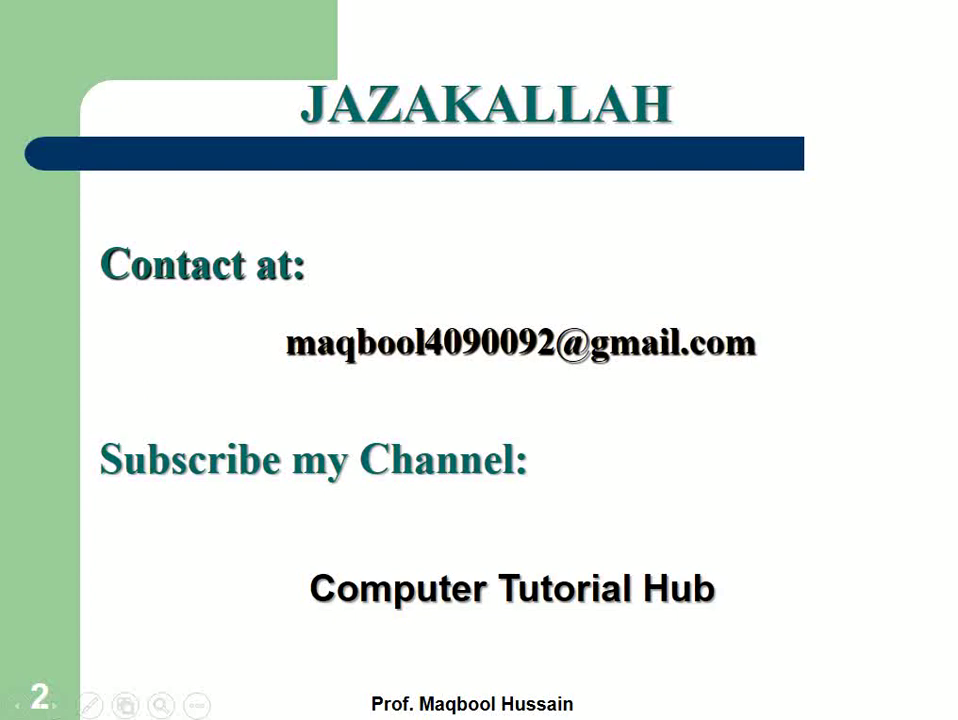